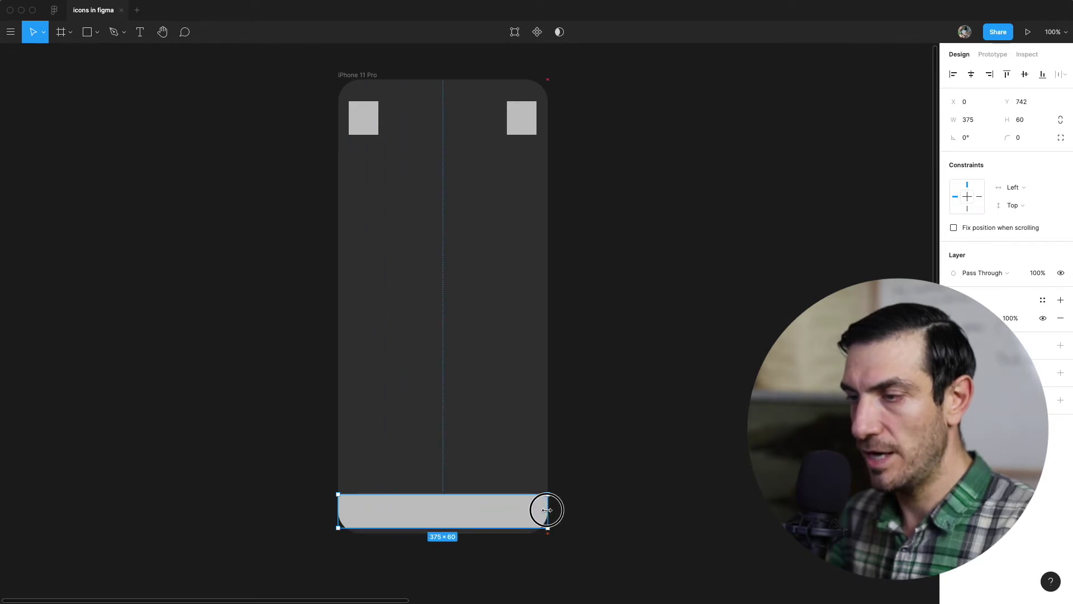
Step: Draw a circle about 83 × 83 in the phone frame, just above the right end of the bottom bar
{"action": "left_click", "coordinate": [465, 434]}
{"action": "key", "text": "r"}
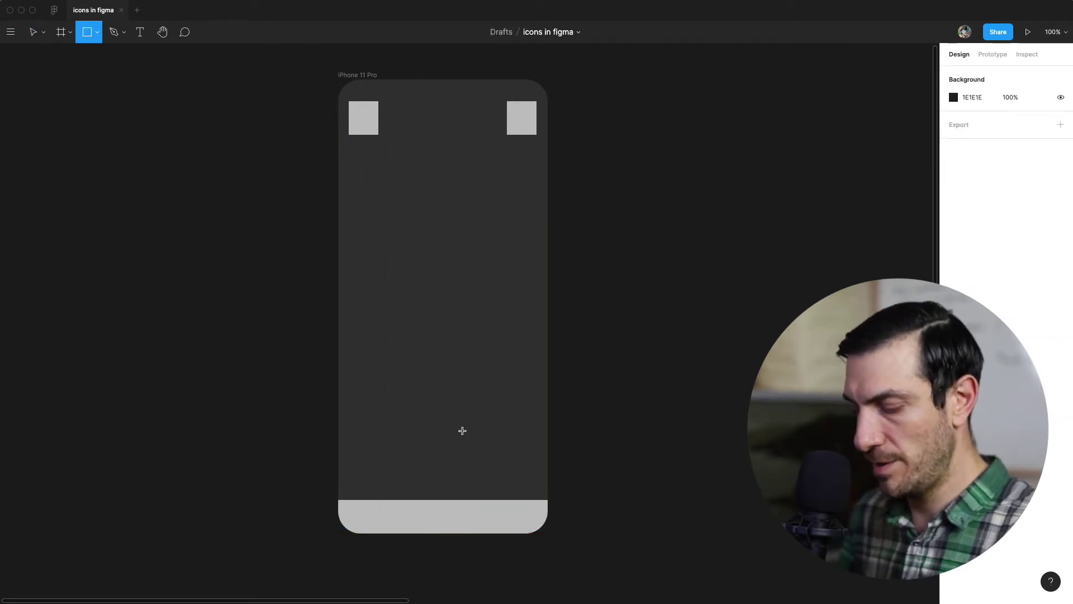
{"action": "left_click_drag", "start_coordinate": [469, 430], "coordinate": [509, 473]}
{"action": "left_click", "coordinate": [311, 122]}
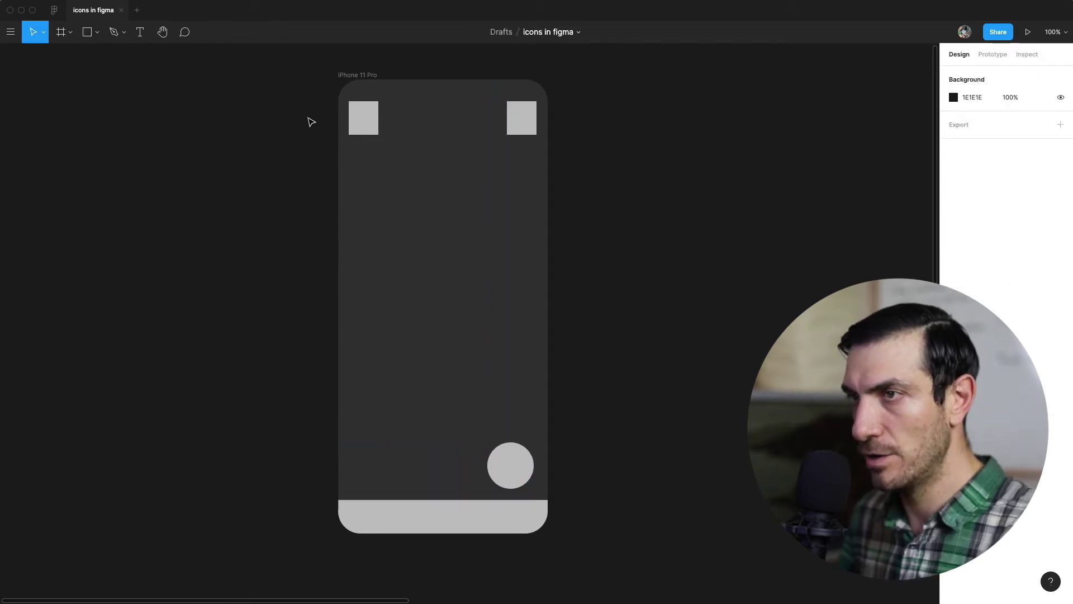
Step: Try resizing the phone frame's width and height to see how its shapes react, and undo the resizing
{"action": "left_click", "coordinate": [342, 80]}
{"action": "mouse_move", "coordinate": [549, 225]}
{"action": "left_mouse_down"}
{"action": "mouse_move", "coordinate": [582, 218]}
{"action": "mouse_move", "coordinate": [616, 232]}
{"action": "mouse_move", "coordinate": [548, 240]}
{"action": "left_mouse_up"}
{"action": "left_click_drag", "start_coordinate": [449, 534], "coordinate": [450, 261]}
{"action": "key", "text": "ctrl+z"}
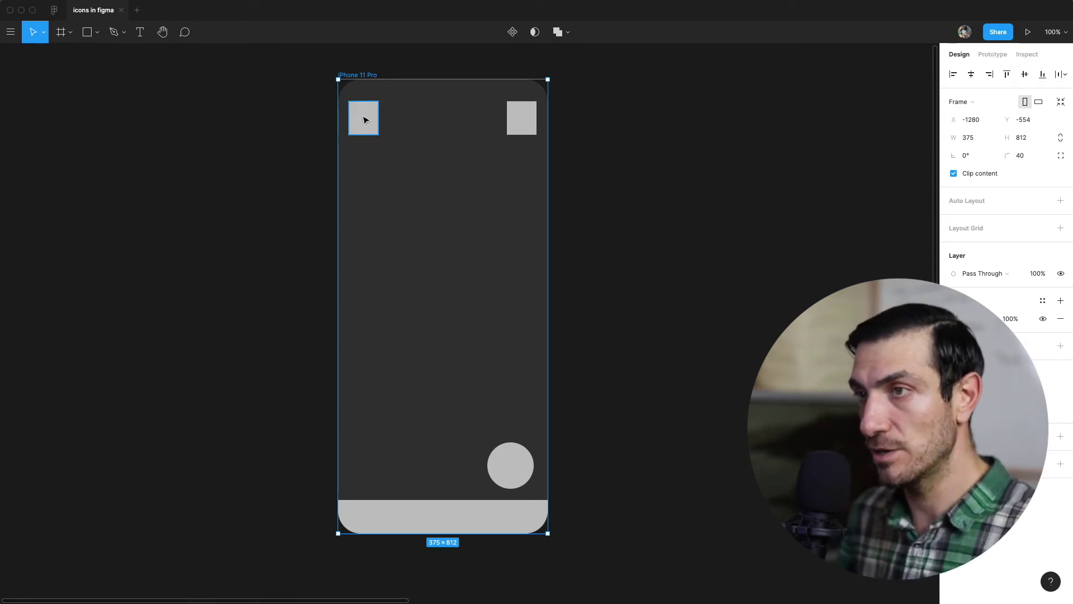
{"action": "left_click", "coordinate": [320, 157]}
Step: Set the upper-left square's horizontal constraint to Right and try widening the phone frame to about 575, undoing the resize
{"action": "left_click", "coordinate": [362, 120]}
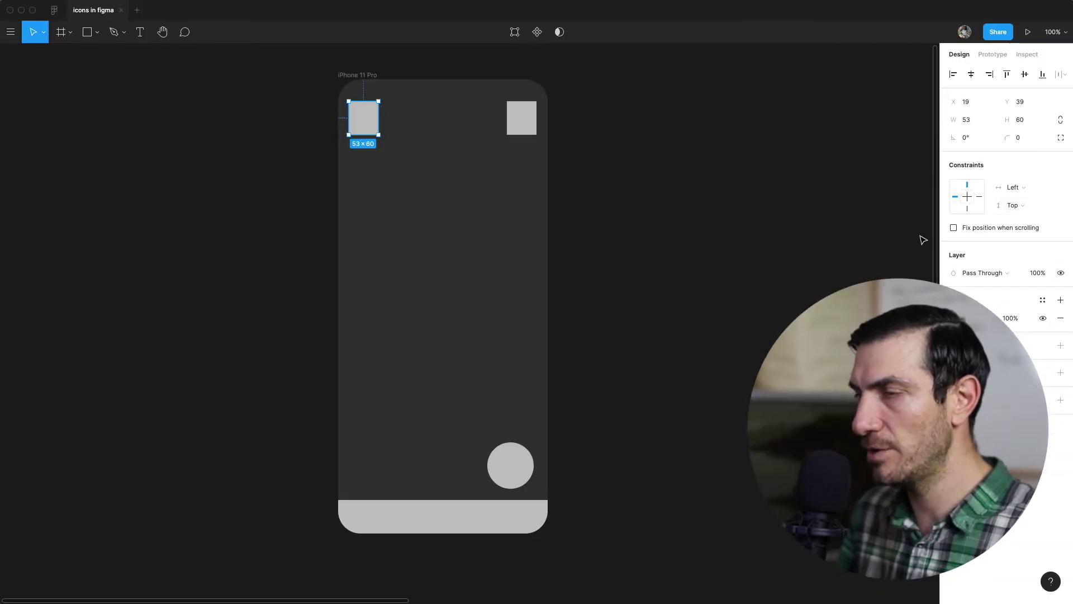
{"action": "left_click", "coordinate": [978, 197]}
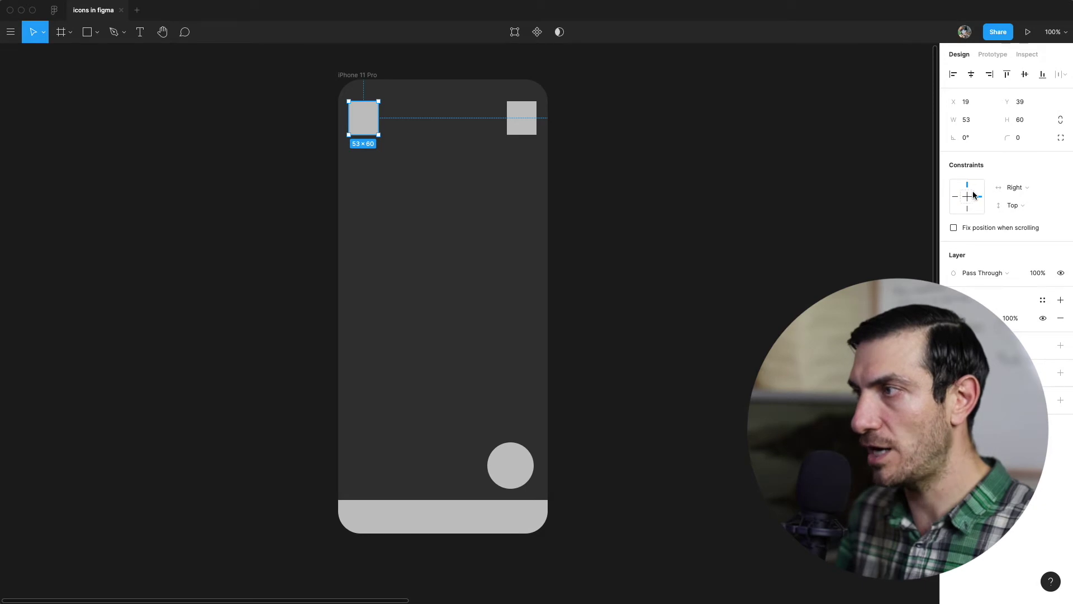
{"action": "left_click", "coordinate": [356, 75]}
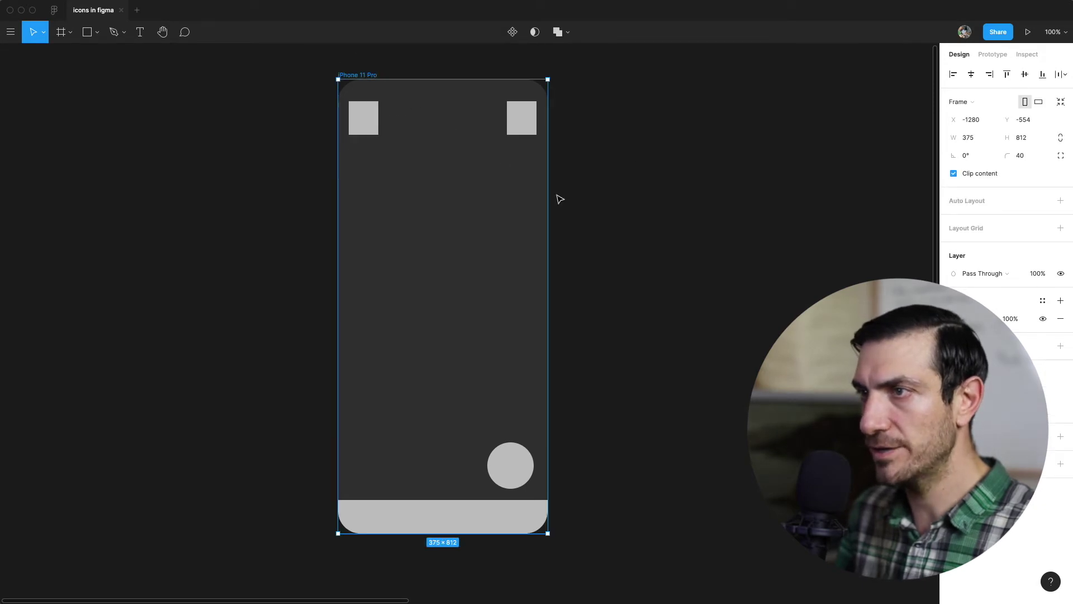
{"action": "left_click_drag", "start_coordinate": [549, 192], "coordinate": [760, 194]}
{"action": "key", "text": "super+z"}
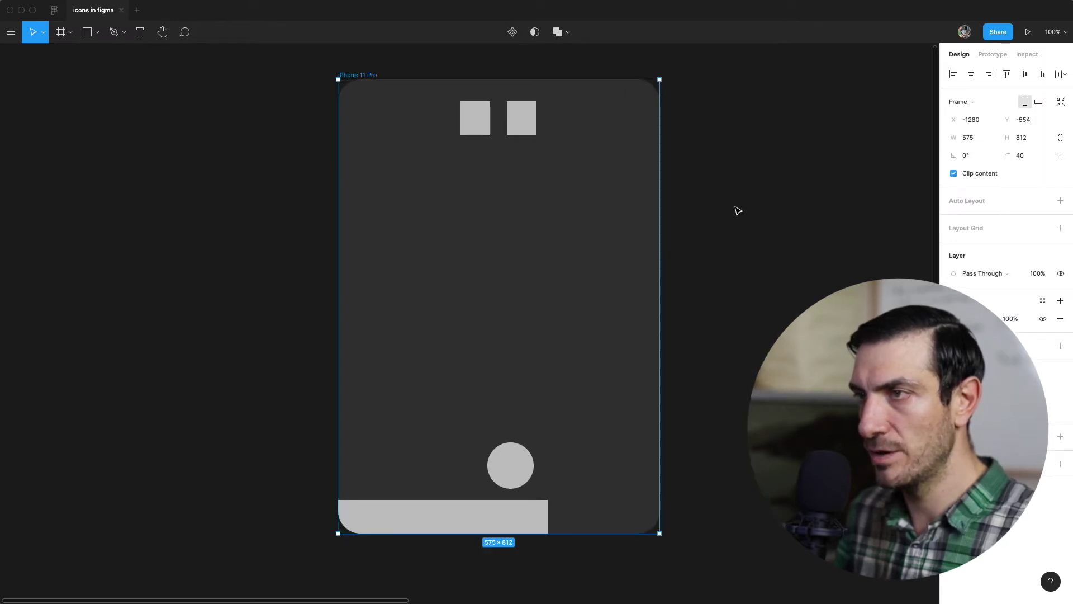
{"action": "key", "text": "super+z"}
Step: Set the upper-left square's horizontal constraint to Left and the upper-right square's horizontal constraint to Right
{"action": "left_click", "coordinate": [360, 132]}
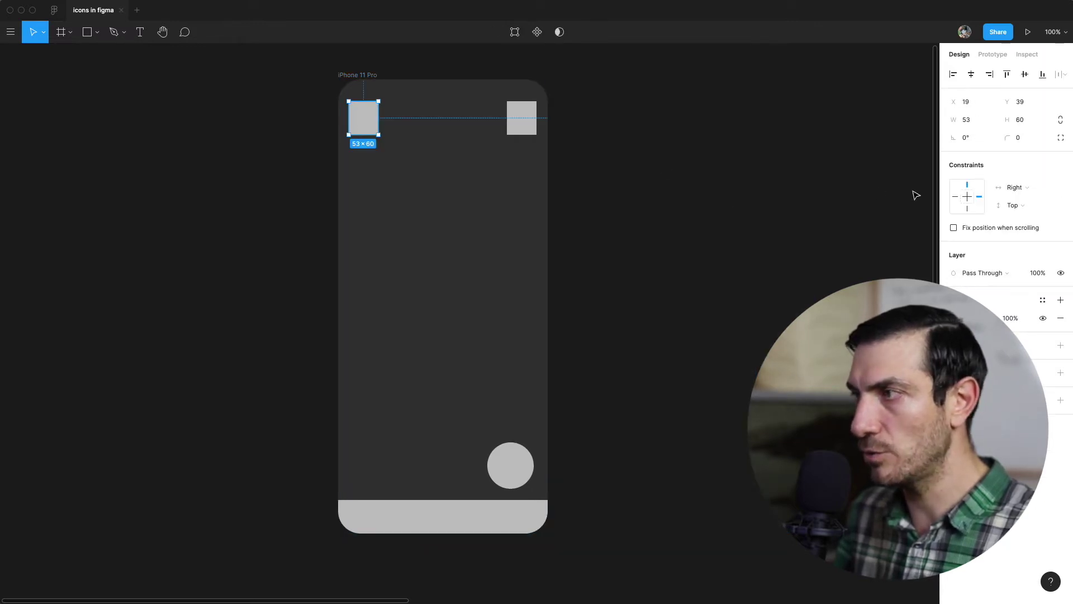
{"action": "left_click", "coordinate": [955, 197]}
{"action": "left_click", "coordinate": [526, 120]}
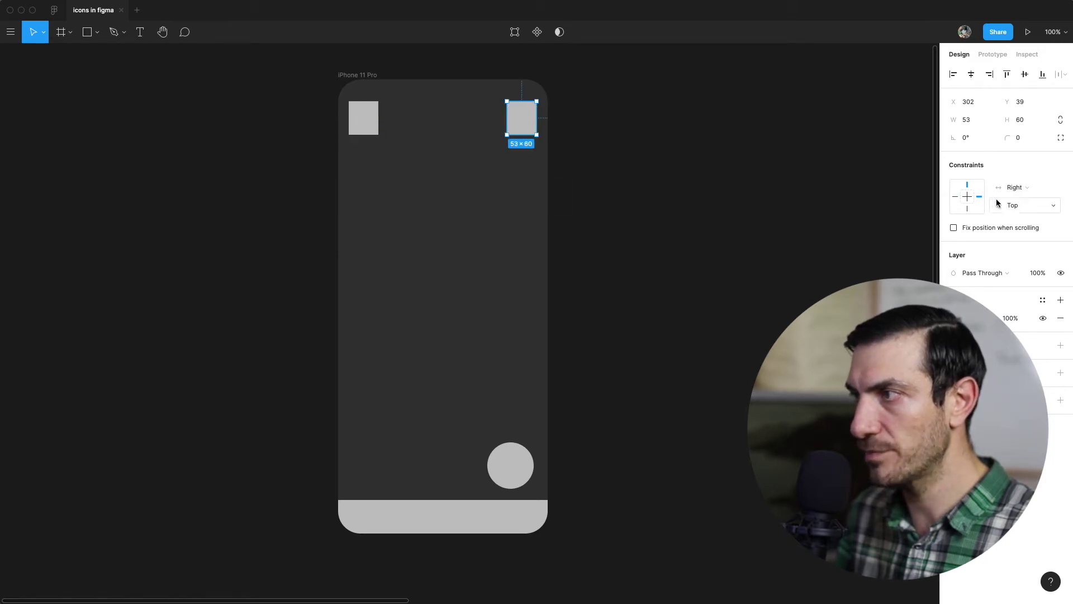
{"action": "left_click", "coordinate": [316, 62]}
Step: Try widening the phone frame to about 699 to test the upper squares' constraints, and undo the resize
{"action": "left_click", "coordinate": [362, 76]}
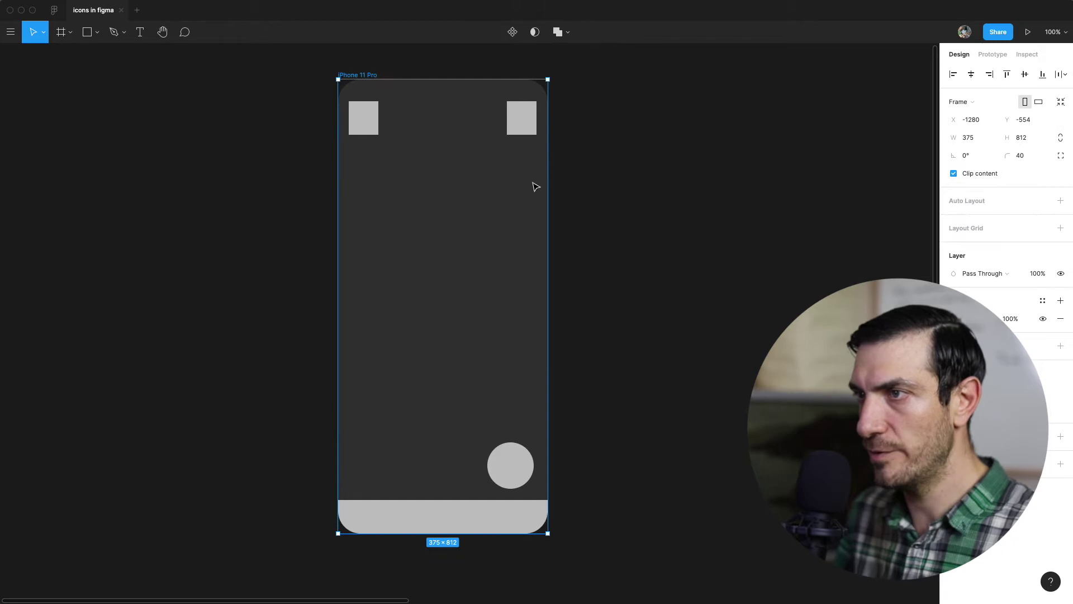
{"action": "left_click_drag", "start_coordinate": [545, 179], "coordinate": [729, 189]}
{"action": "left_click", "coordinate": [723, 170]}
{"action": "key", "text": "ctrl+z"}
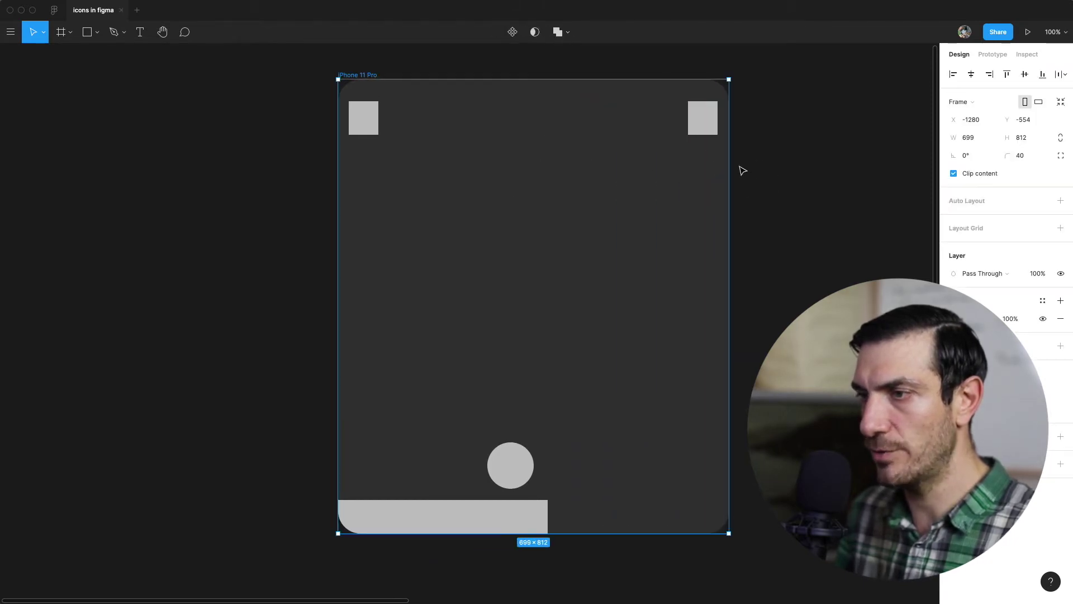
{"action": "key", "text": "ctrl+z"}
Step: Constrain the circle to the Right and Bottom of the phone frame
{"action": "left_click", "coordinate": [525, 460]}
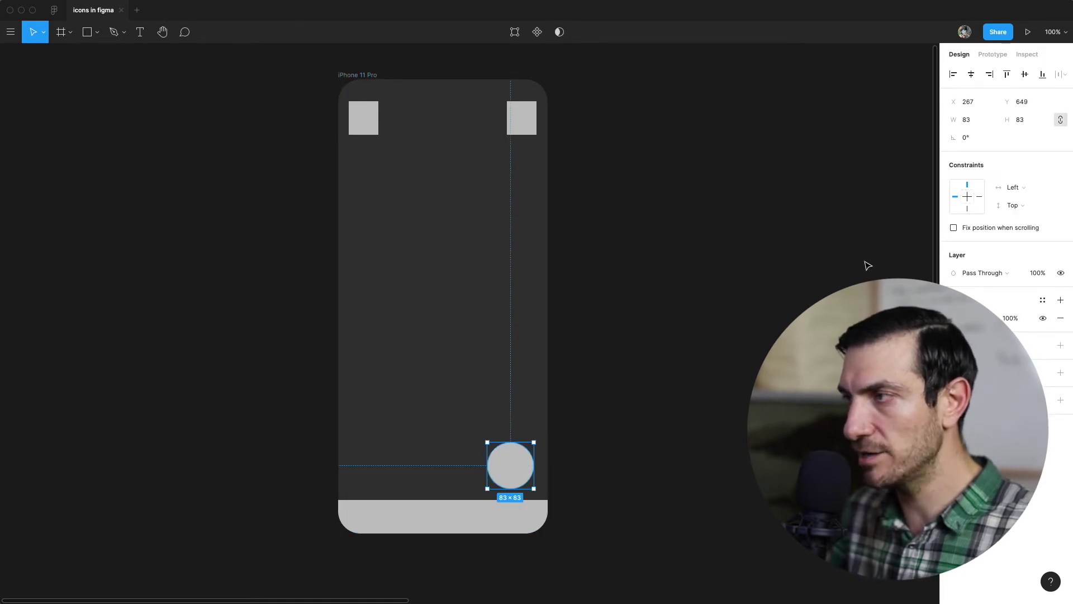
{"action": "left_click", "coordinate": [968, 208]}
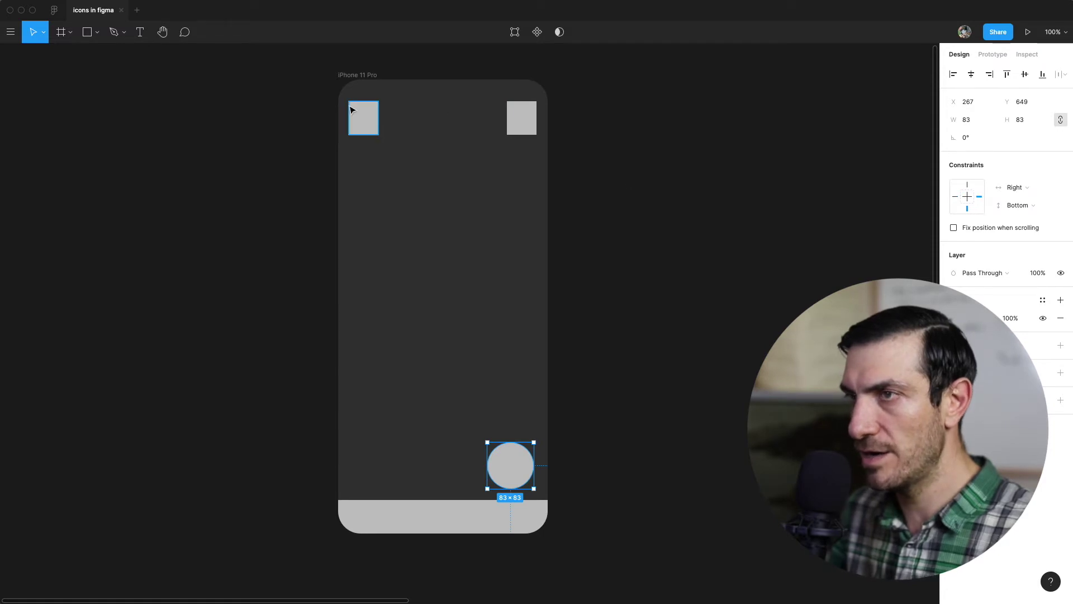
{"action": "key", "text": "Escape"}
Step: Try resizing the phone frame to about 563 × 741 to test the circle's constraints, and undo both resizes
{"action": "left_click", "coordinate": [353, 74]}
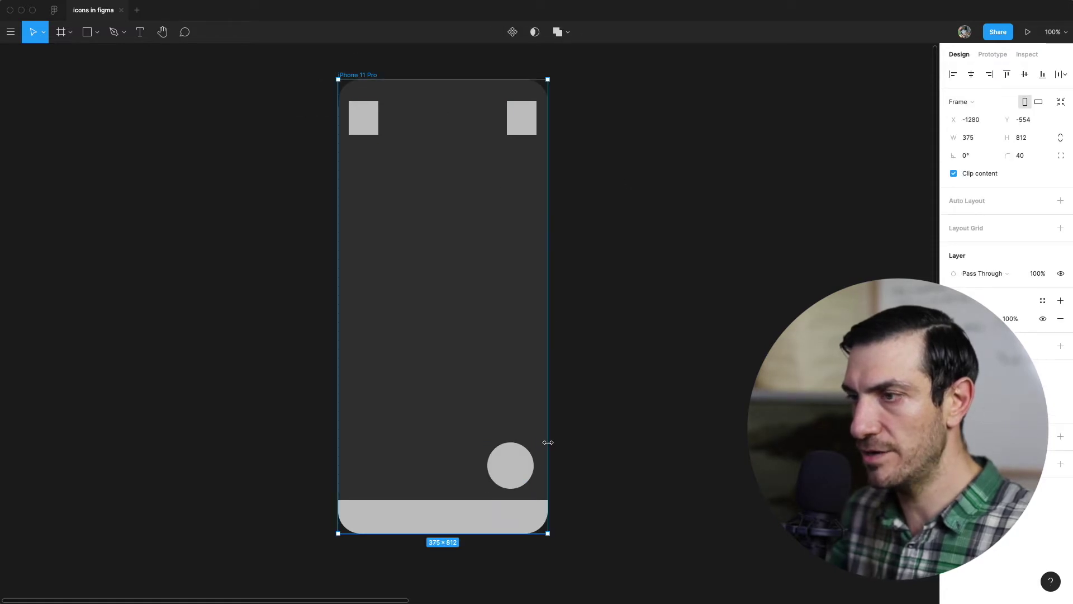
{"action": "left_click_drag", "start_coordinate": [548, 442], "coordinate": [653, 455]}
{"action": "left_click_drag", "start_coordinate": [508, 532], "coordinate": [523, 494]}
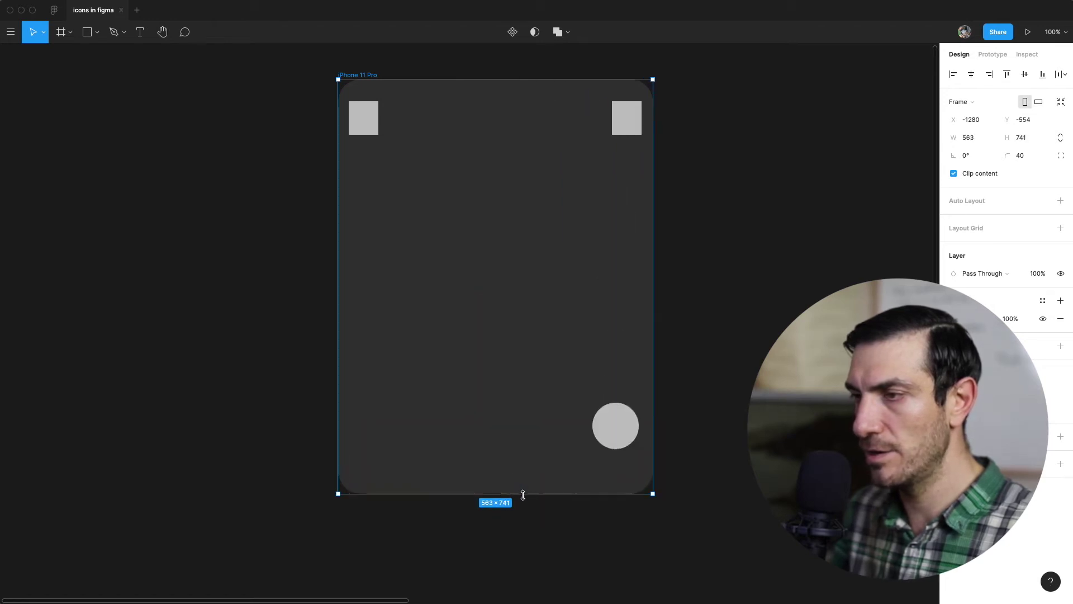
{"action": "key", "text": "ctrl+z"}
{"action": "key", "text": "ctrl+z"}
Step: Select the circle to check its constraints and undo its Right and Bottom settings
{"action": "left_click", "coordinate": [512, 472]}
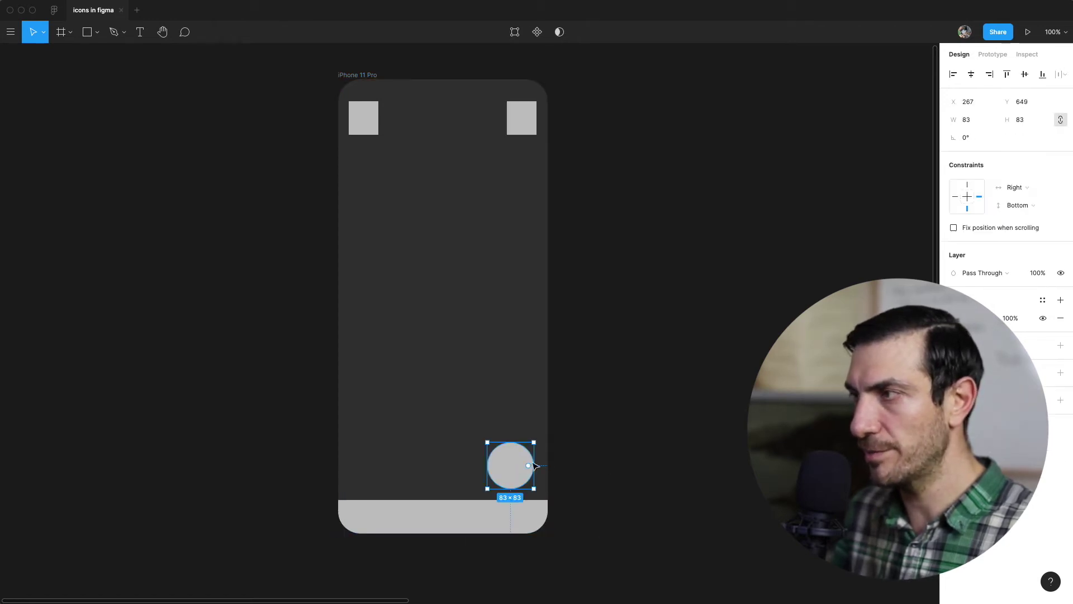
{"action": "key", "text": "Escape"}
{"action": "key", "text": "Escape"}
{"action": "left_click", "coordinate": [506, 467]}
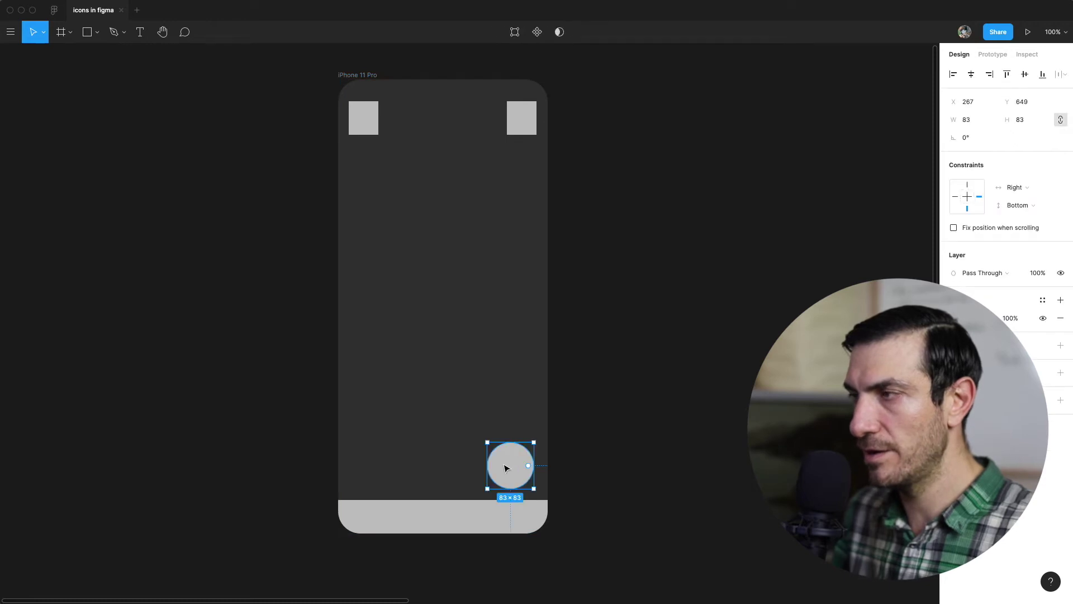
{"action": "key", "text": "Escape"}
{"action": "key", "text": "Escape"}
{"action": "left_click", "coordinate": [506, 467]}
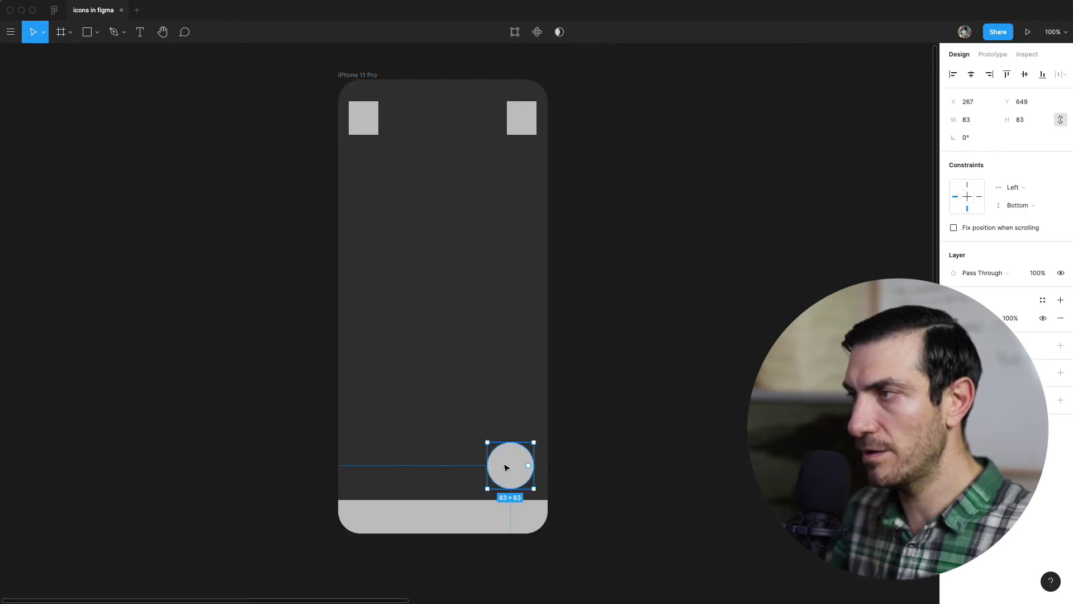
{"action": "key", "text": "Escape"}
{"action": "key", "text": "Escape"}
Step: Try resizing the phone frame from its lower-right corner, returning it to its original size
{"action": "left_click", "coordinate": [344, 76]}
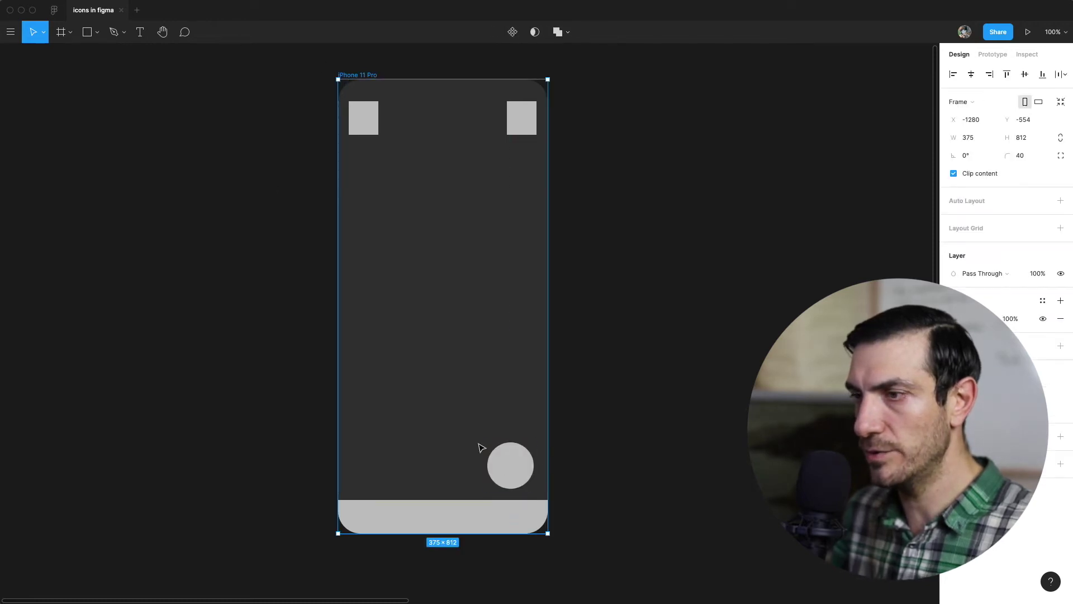
{"action": "mouse_move", "coordinate": [546, 534]}
{"action": "left_mouse_down"}
{"action": "mouse_move", "coordinate": [472, 408]}
{"action": "mouse_move", "coordinate": [601, 567]}
{"action": "mouse_move", "coordinate": [528, 509]}
{"action": "mouse_move", "coordinate": [485, 501]}
{"action": "mouse_move", "coordinate": [492, 506]}
{"action": "mouse_move", "coordinate": [500, 345]}
{"action": "mouse_move", "coordinate": [592, 557]}
{"action": "mouse_move", "coordinate": [548, 533]}
{"action": "left_mouse_up"}
{"action": "key", "text": "Escape"}
Step: Constrain the circle to Right and Bottom, and the bottom bar to Left & Right and Bottom
{"action": "left_click", "coordinate": [517, 465]}
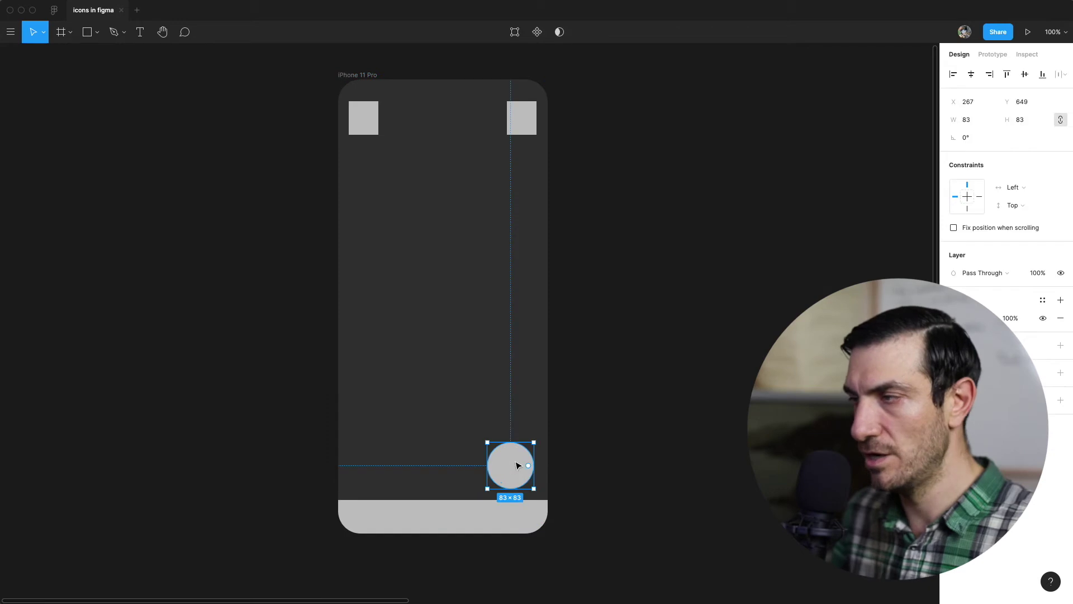
{"action": "left_click", "coordinate": [967, 208]}
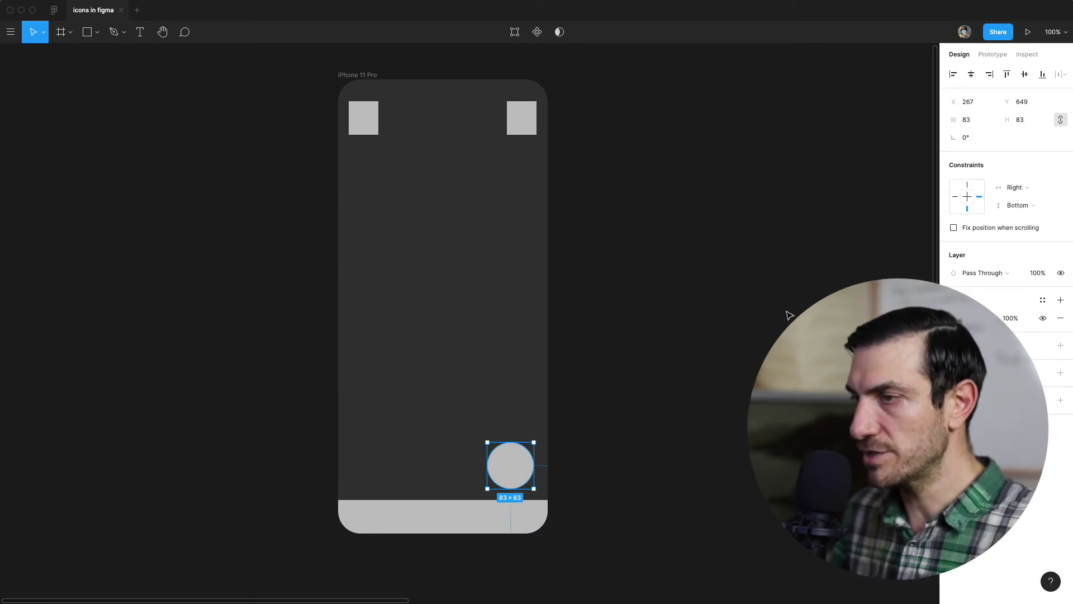
{"action": "left_click", "coordinate": [484, 515]}
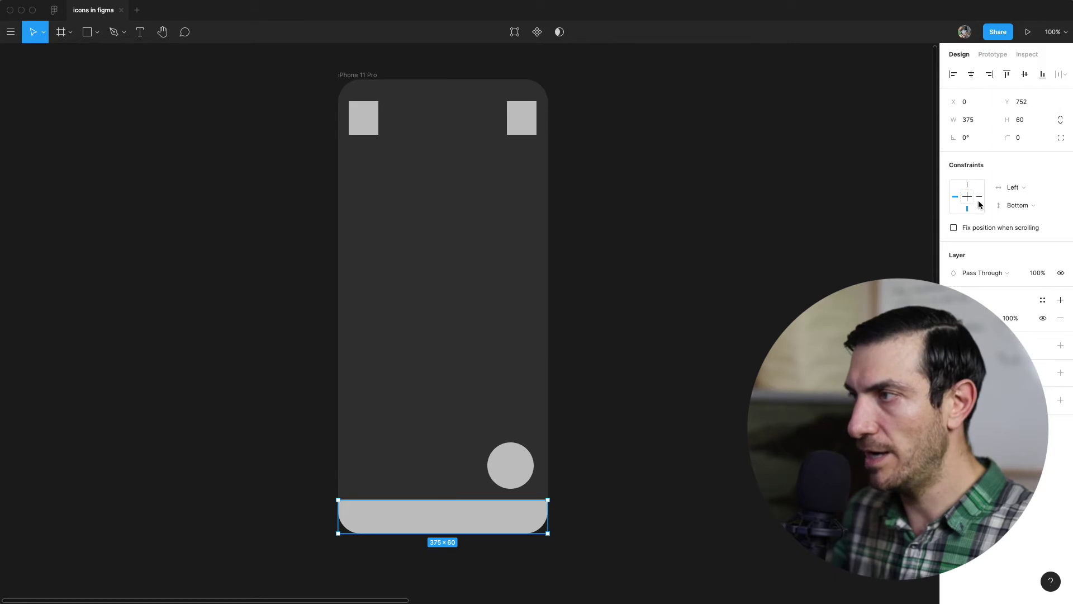
{"action": "left_click", "coordinate": [1016, 192]}
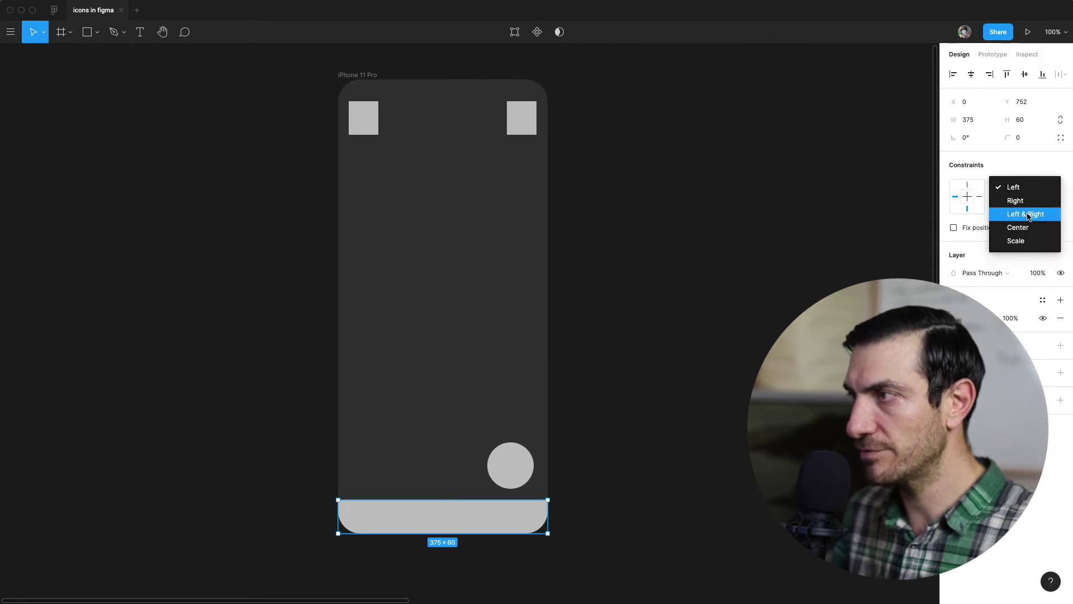
{"action": "left_click", "coordinate": [1028, 216]}
{"action": "left_click", "coordinate": [710, 240]}
Step: Test the constraints by narrowing the phone frame and undoing it, and shorten the frame to about 670 high
{"action": "left_click", "coordinate": [448, 325]}
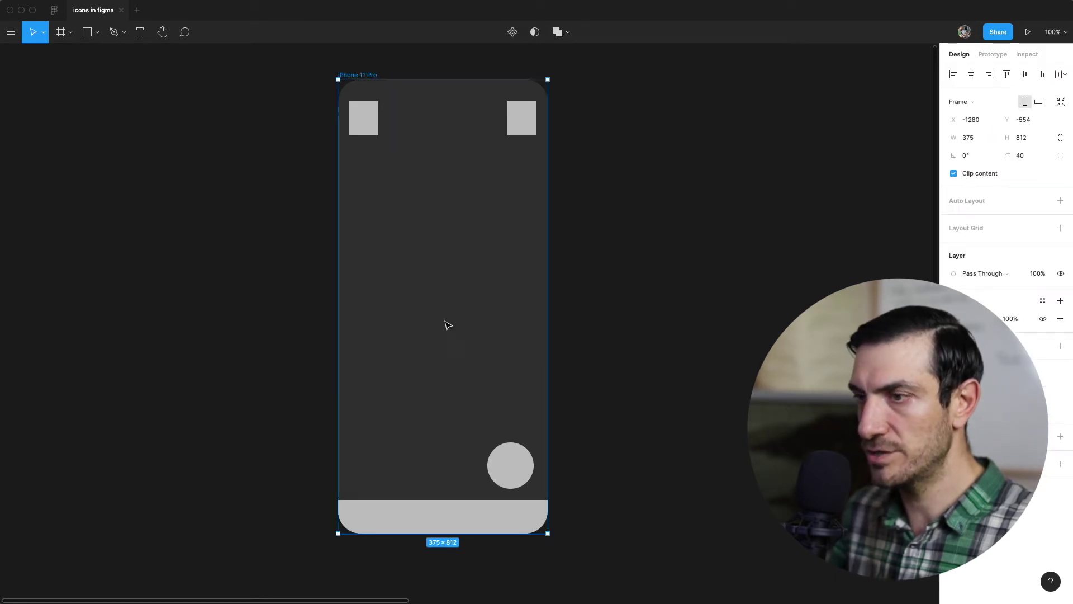
{"action": "left_click_drag", "start_coordinate": [549, 358], "coordinate": [505, 389]}
{"action": "key", "text": "ctrl+z"}
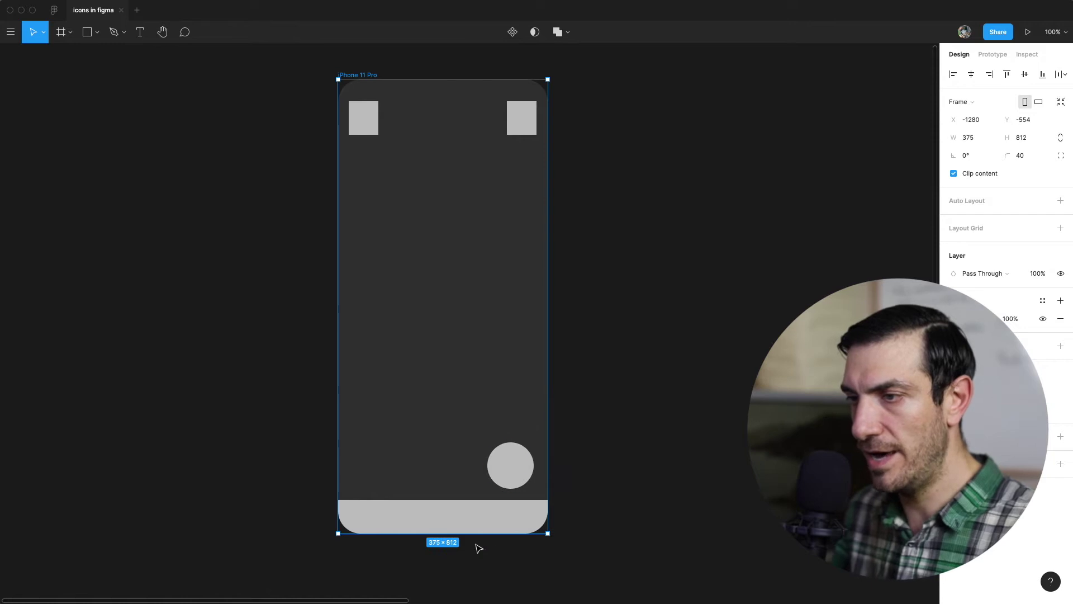
{"action": "left_click_drag", "start_coordinate": [471, 536], "coordinate": [441, 454]}
{"action": "key", "text": "Escape"}
Step: Draw a frame about 630 × 848 beside the phone, place two squares and a bottom bar in it, and delete it
{"action": "scroll", "coordinate": [362, 225], "scroll_direction": "right", "scroll_amount": 3}
{"action": "scroll", "coordinate": [362, 226], "scroll_direction": "up", "scroll_amount": 2}
{"action": "key", "text": "f"}
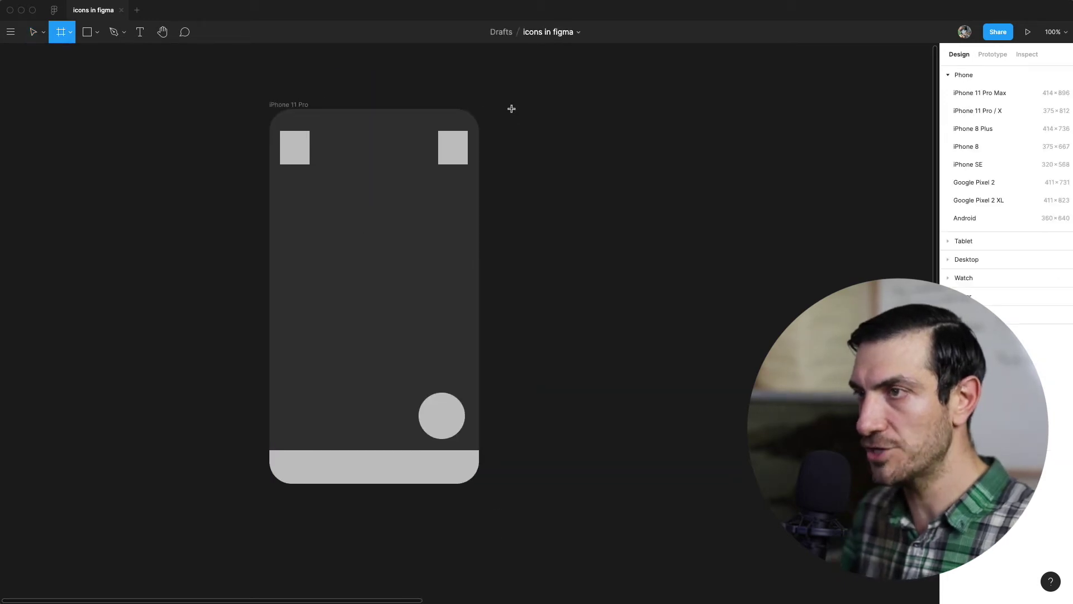
{"action": "left_click_drag", "start_coordinate": [521, 103], "coordinate": [872, 577]}
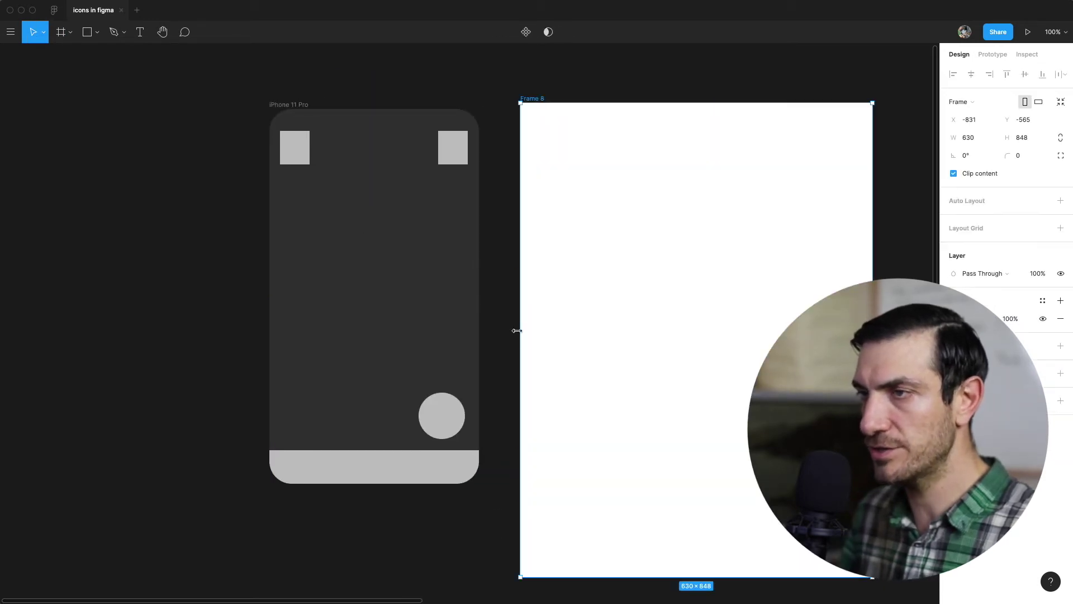
{"action": "left_click_drag", "start_coordinate": [280, 148], "coordinate": [873, 566]}
{"action": "left_click", "coordinate": [424, 311]}
{"action": "left_click", "coordinate": [525, 99]}
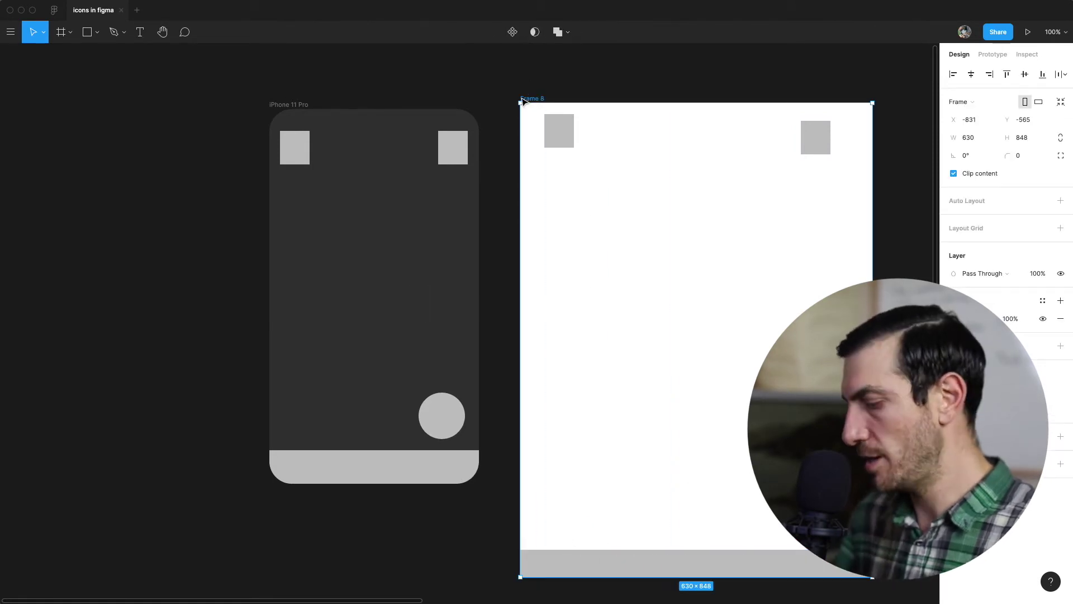
{"action": "key", "text": "Delete"}
Step: Duplicate the phone frame to its right and enlarge the copy to about 604 × 858
{"action": "left_click_drag", "start_coordinate": [288, 104], "coordinate": [534, 105]}
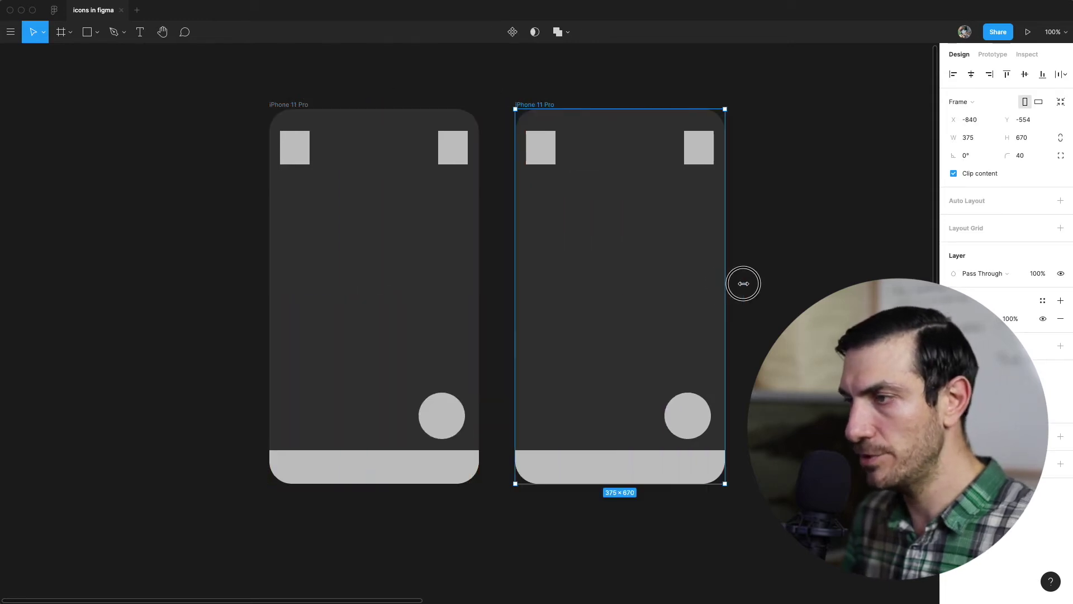
{"action": "left_click_drag", "start_coordinate": [743, 284], "coordinate": [853, 283]}
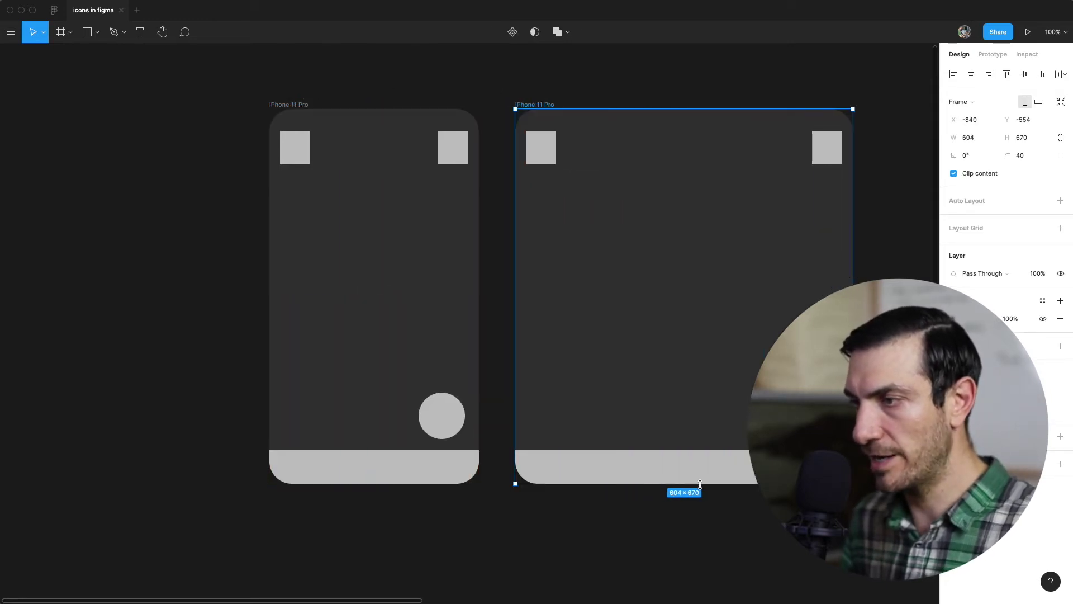
{"action": "left_click_drag", "start_coordinate": [700, 484], "coordinate": [692, 541]}
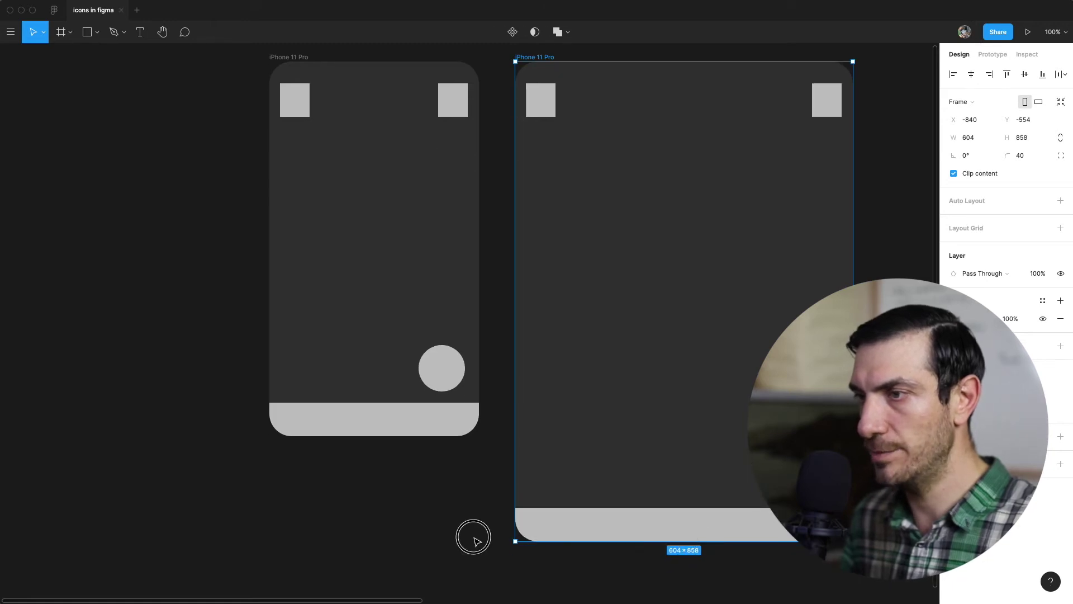
{"action": "left_click", "coordinate": [473, 536]}
Step: Duplicate the original phone frame to its left and shrink the copy to about 229 × 457
{"action": "scroll", "coordinate": [510, 546], "scroll_direction": "left", "scroll_amount": 5}
{"action": "scroll", "coordinate": [510, 546], "scroll_direction": "up", "scroll_amount": 2}
{"action": "left_click", "coordinate": [405, 93]}
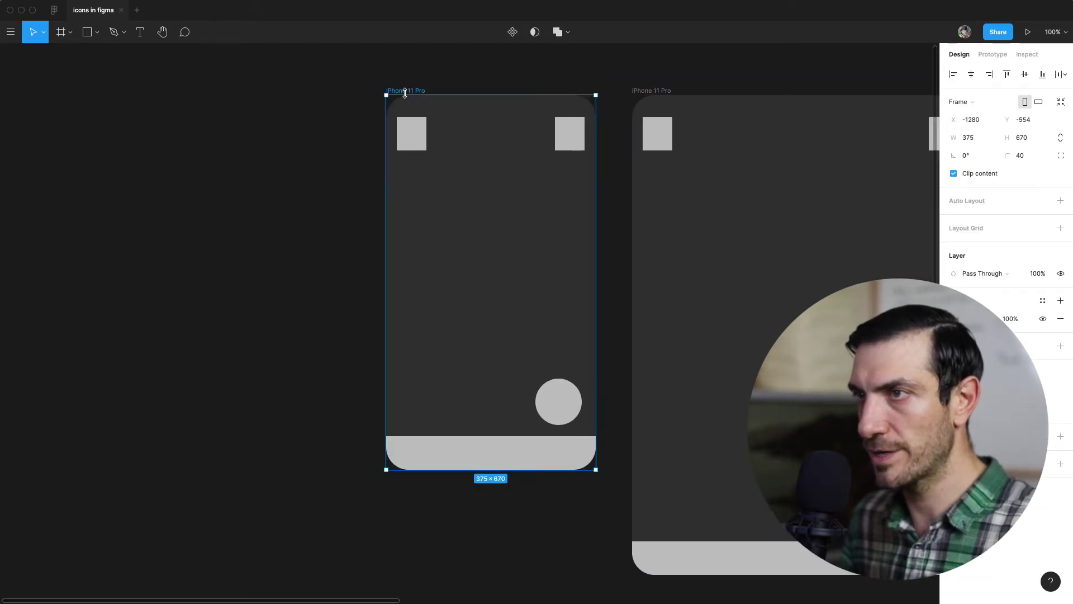
{"action": "left_click_drag", "start_coordinate": [406, 92], "coordinate": [140, 92], "text": "alt"}
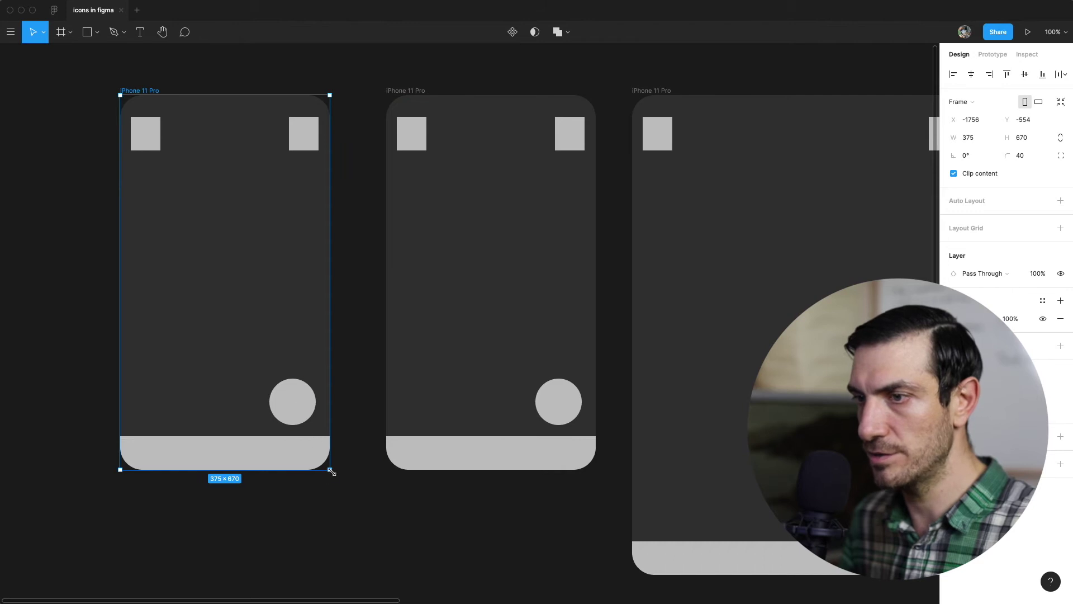
{"action": "left_click_drag", "start_coordinate": [329, 469], "coordinate": [248, 351]}
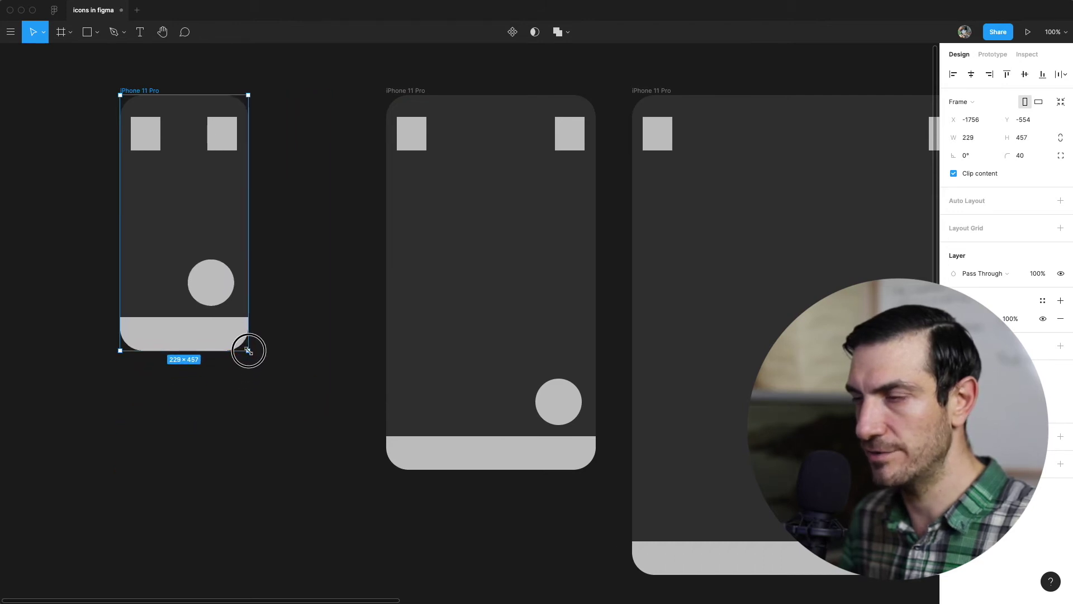
{"action": "left_click", "coordinate": [315, 426]}
{"action": "left_click_drag", "start_coordinate": [379, 471], "coordinate": [412, 488]}
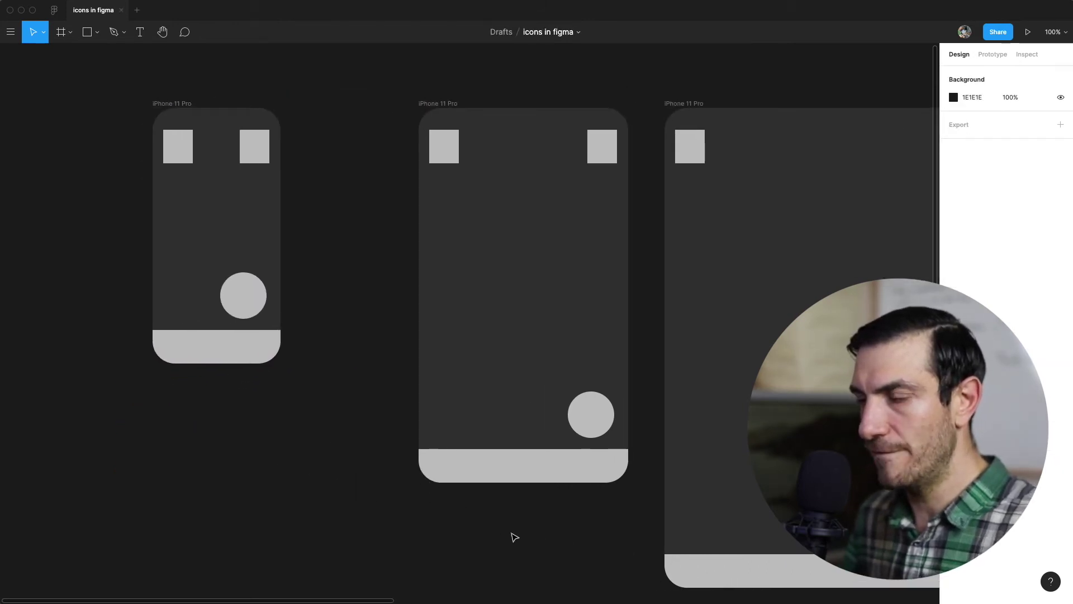
Step: Move the second market frame and the iPhone 11 Pro Max frame together further right, away from the single-card market frame
{"action": "left_click_drag", "start_coordinate": [515, 538], "coordinate": [390, 520]}
{"action": "scroll", "coordinate": [448, 307], "scroll_direction": "right", "scroll_amount": 15}
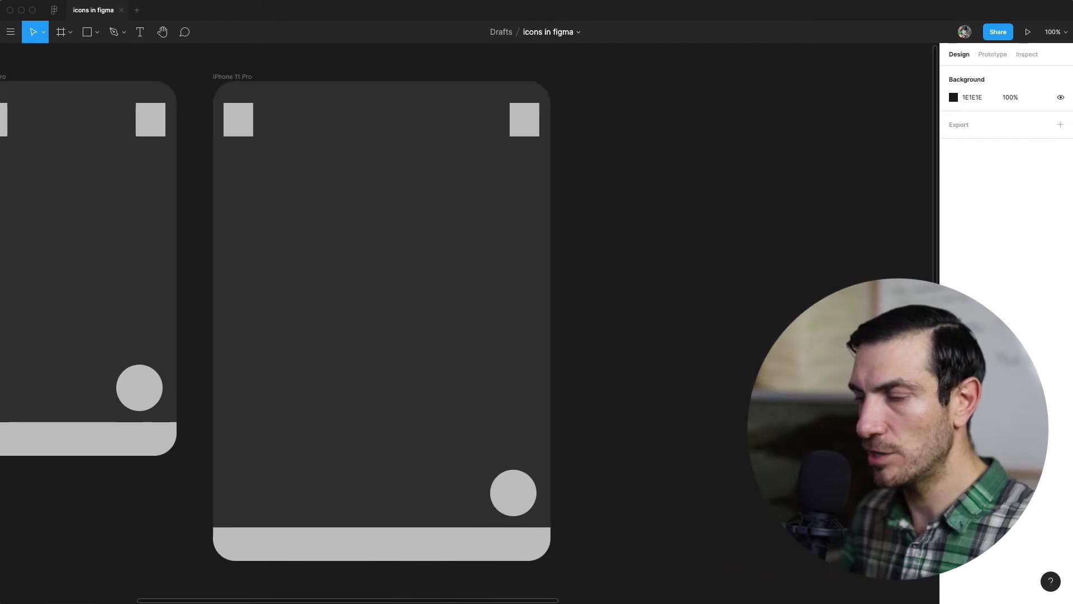
{"action": "left_click_drag", "start_coordinate": [347, 340], "coordinate": [89, 392]}
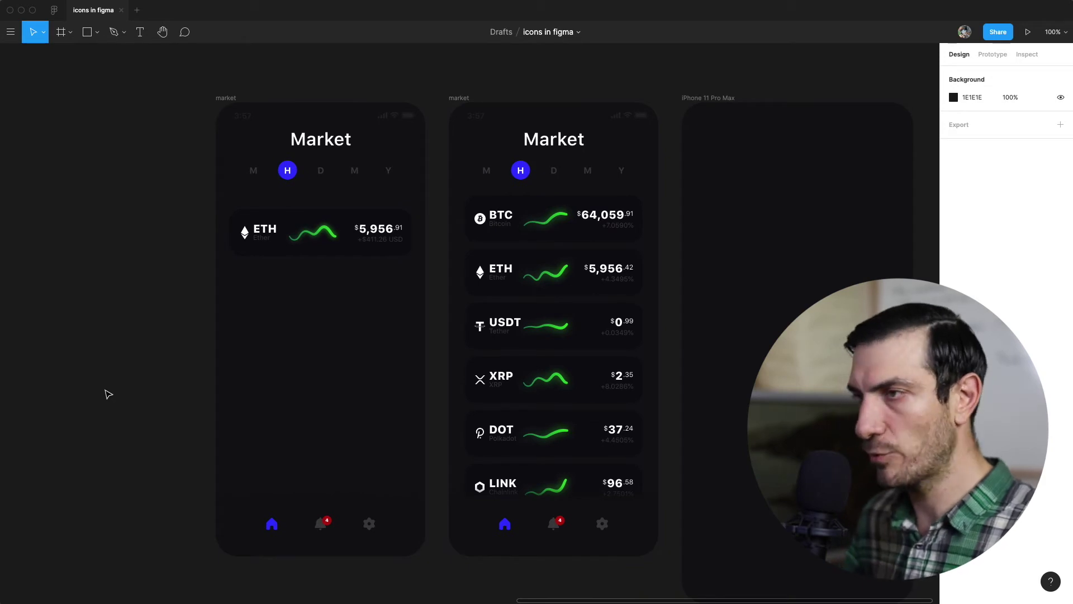
{"action": "left_click_drag", "start_coordinate": [439, 82], "coordinate": [916, 439]}
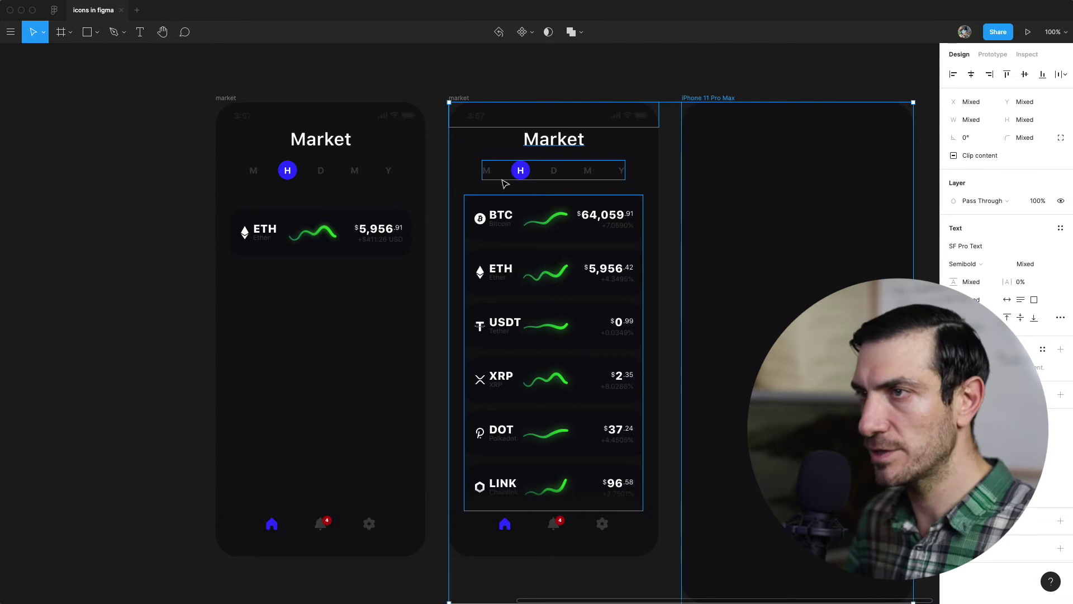
{"action": "left_click", "coordinate": [455, 86]}
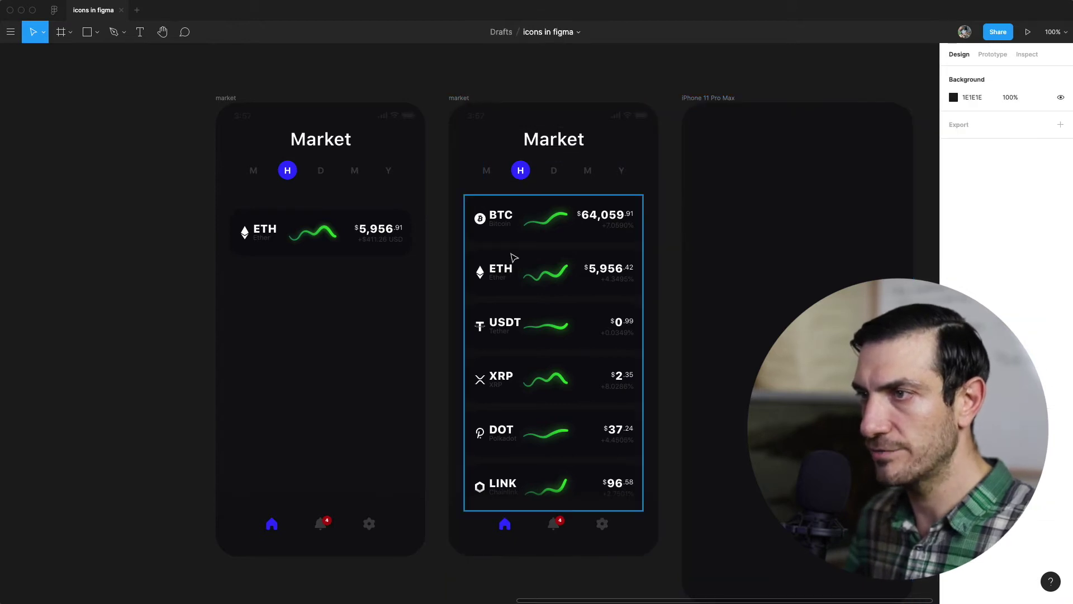
{"action": "left_click", "coordinate": [700, 103]}
{"action": "key", "text": "Escape"}
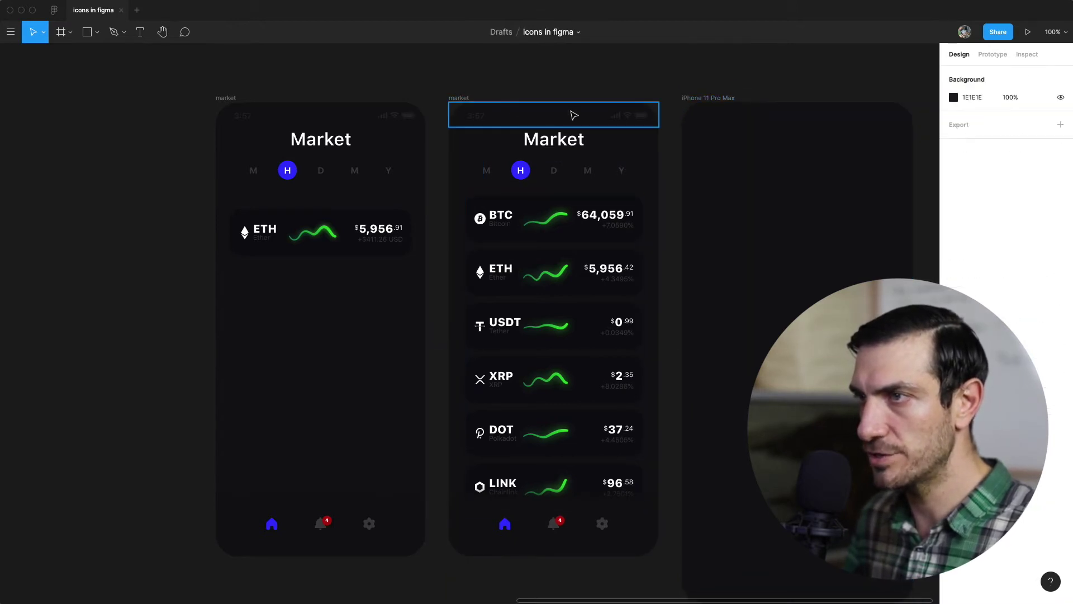
{"action": "left_click", "coordinate": [461, 98]}
{"action": "left_click", "coordinate": [687, 98], "text": "shift"}
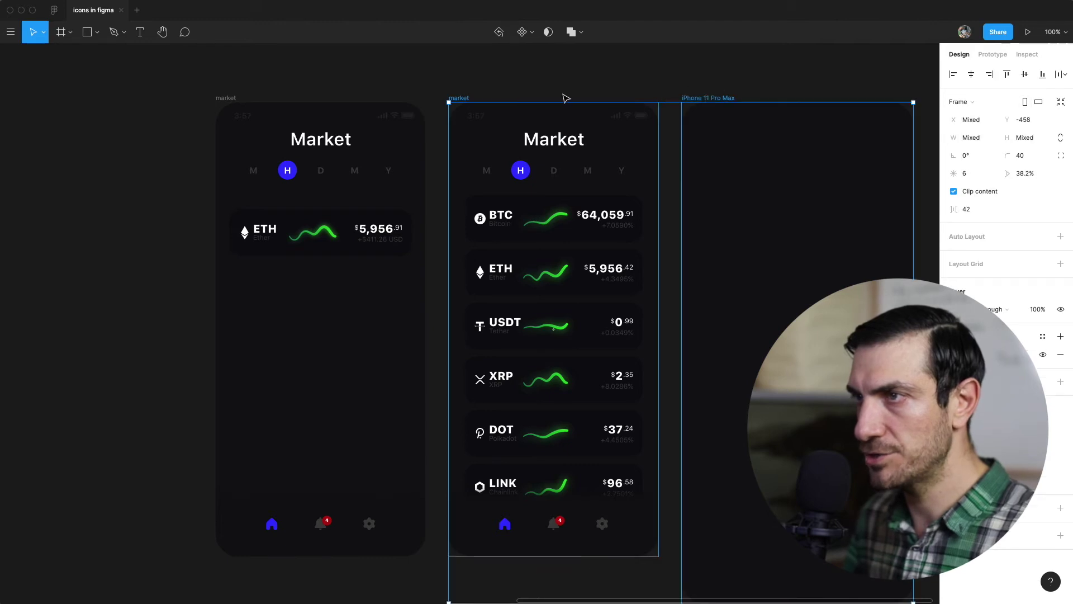
{"action": "left_click_drag", "start_coordinate": [465, 101], "coordinate": [872, 108]}
{"action": "scroll", "coordinate": [453, 199], "scroll_direction": "right", "scroll_amount": 10}
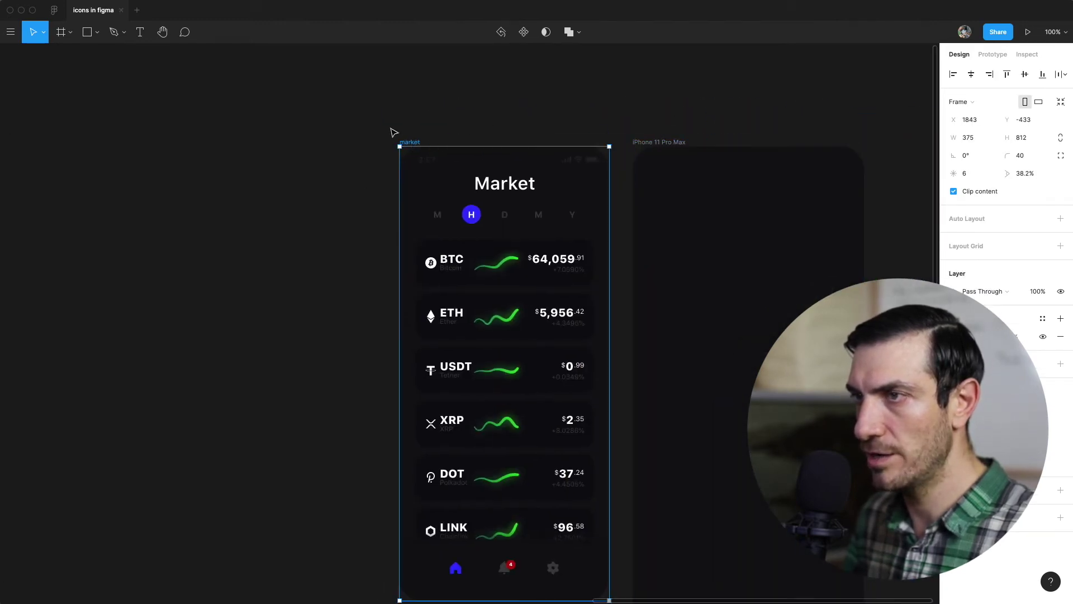
{"action": "key", "text": "Return"}
{"action": "left_click_drag", "start_coordinate": [378, 137], "coordinate": [886, 576]}
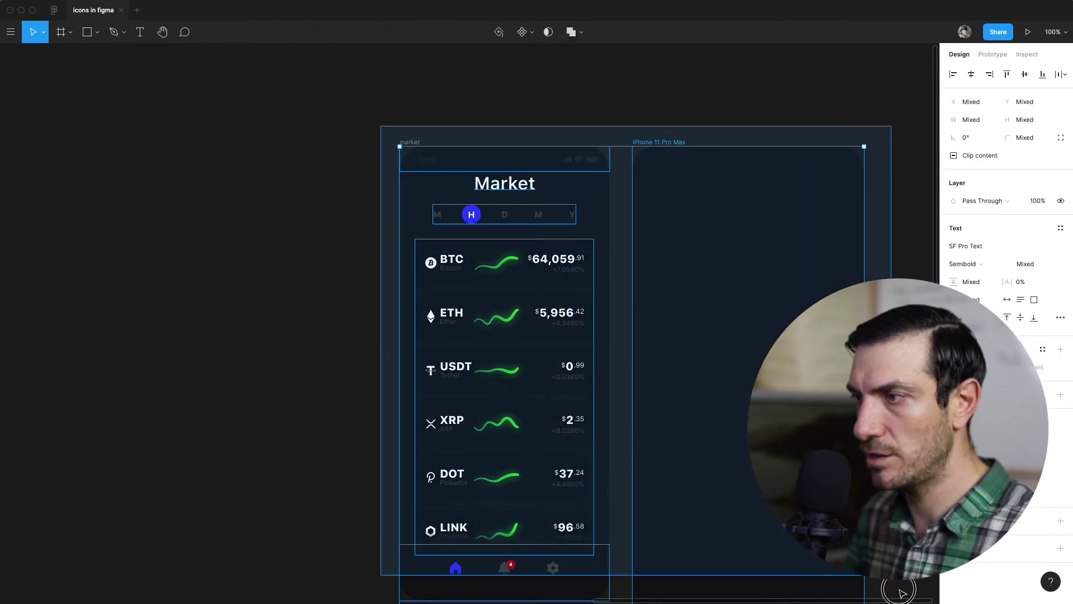
{"action": "scroll", "coordinate": [551, 62], "scroll_direction": "down", "scroll_amount": 3}
{"action": "key", "text": "ctrl+z"}
{"action": "key", "text": "ctrl+z"}
{"action": "key", "text": "ctrl+z"}
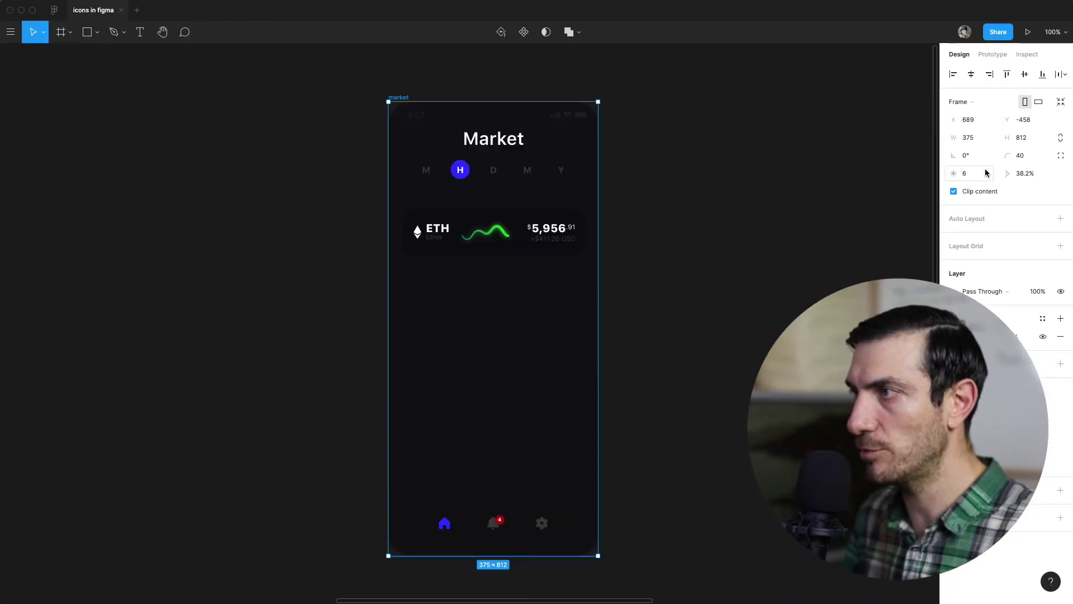
Step: Test the single-card market frame by widening it from its lower corner, and undo the resize
{"action": "left_click", "coordinate": [624, 365]}
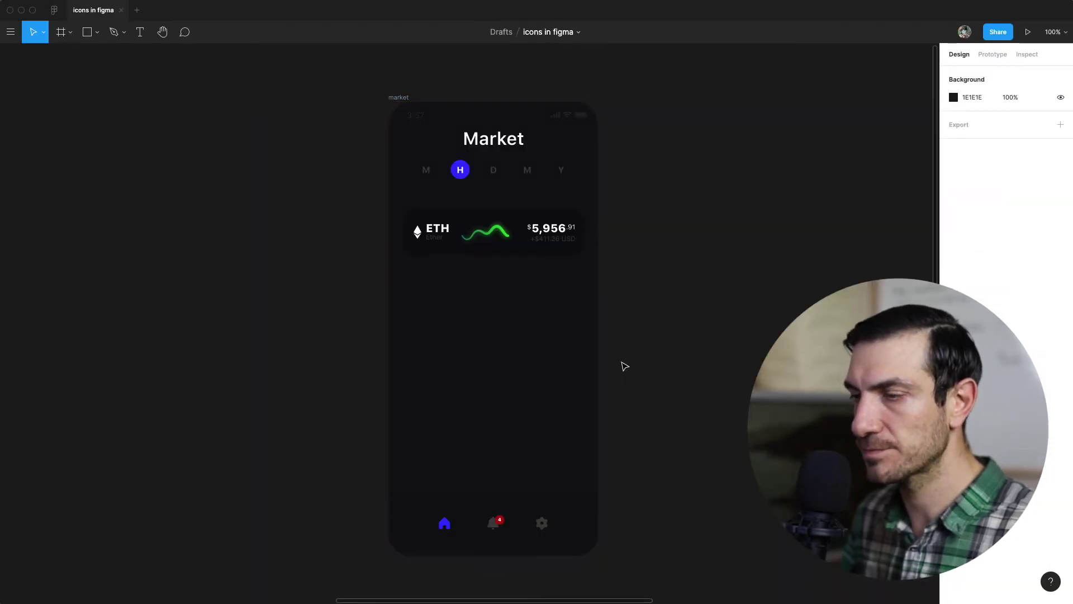
{"action": "left_click", "coordinate": [330, 188]}
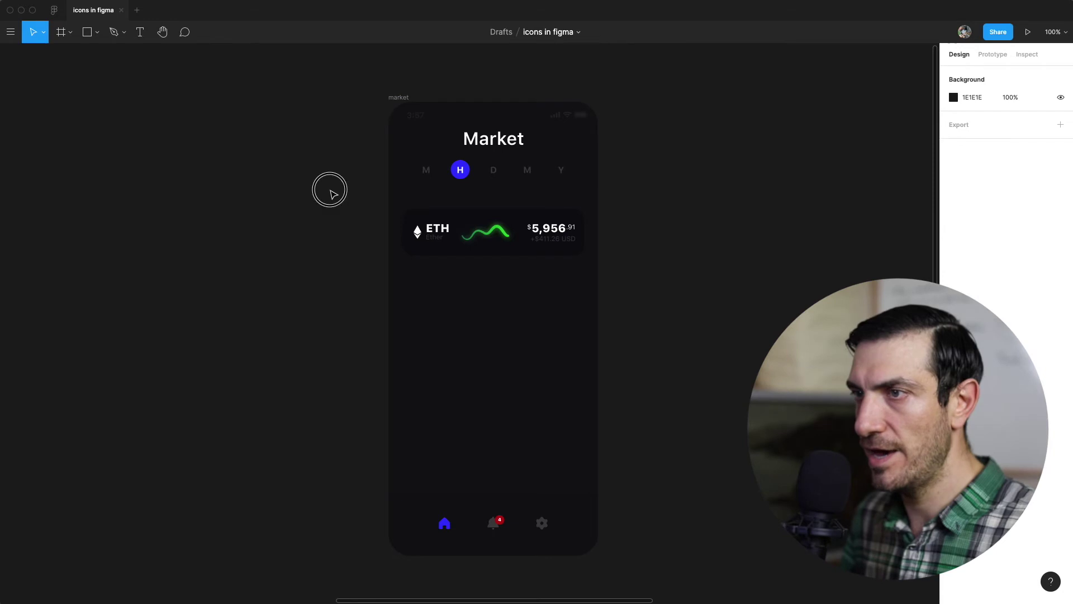
{"action": "left_click", "coordinate": [397, 98]}
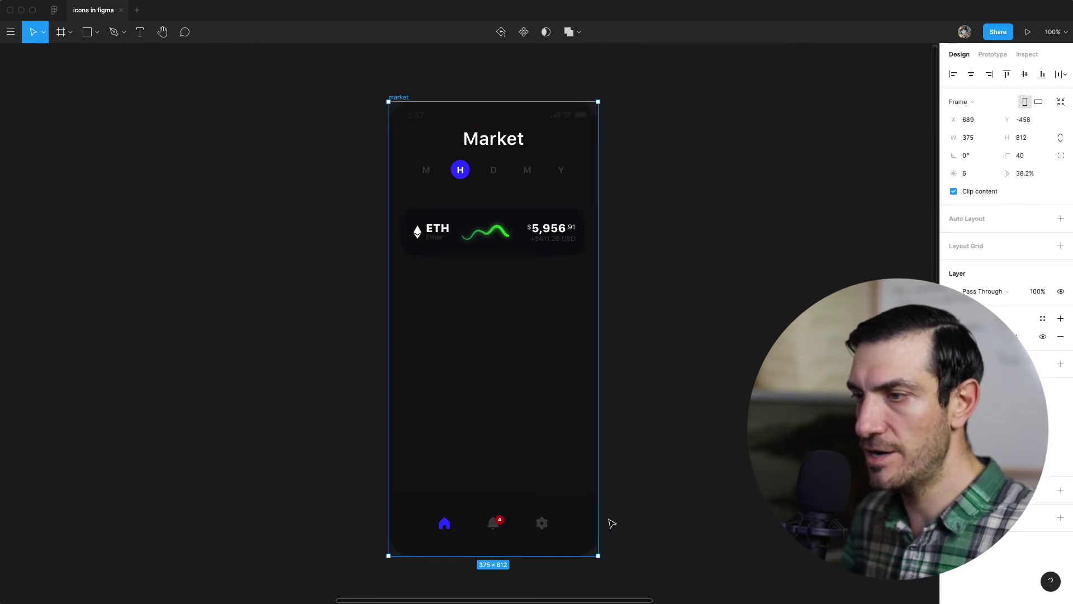
{"action": "left_click", "coordinate": [605, 557]}
{"action": "left_click_drag", "start_coordinate": [599, 556], "coordinate": [712, 558]}
{"action": "key", "text": "ctrl+z"}
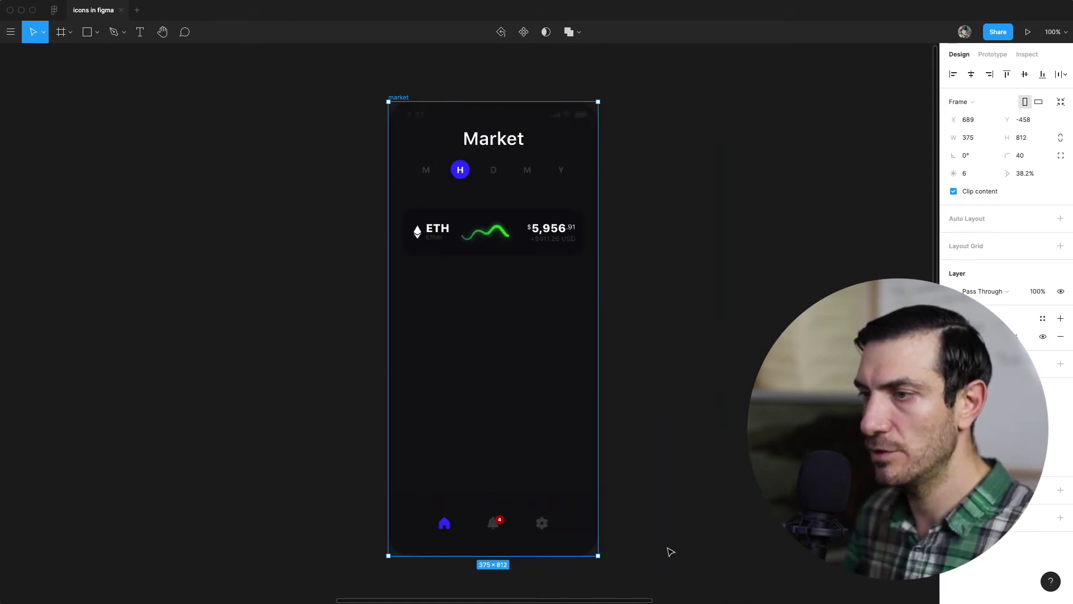
Step: Inspect the constraints of the ETH card, the time-range row, the Market title and the bottom navigation
{"action": "left_click", "coordinate": [469, 231]}
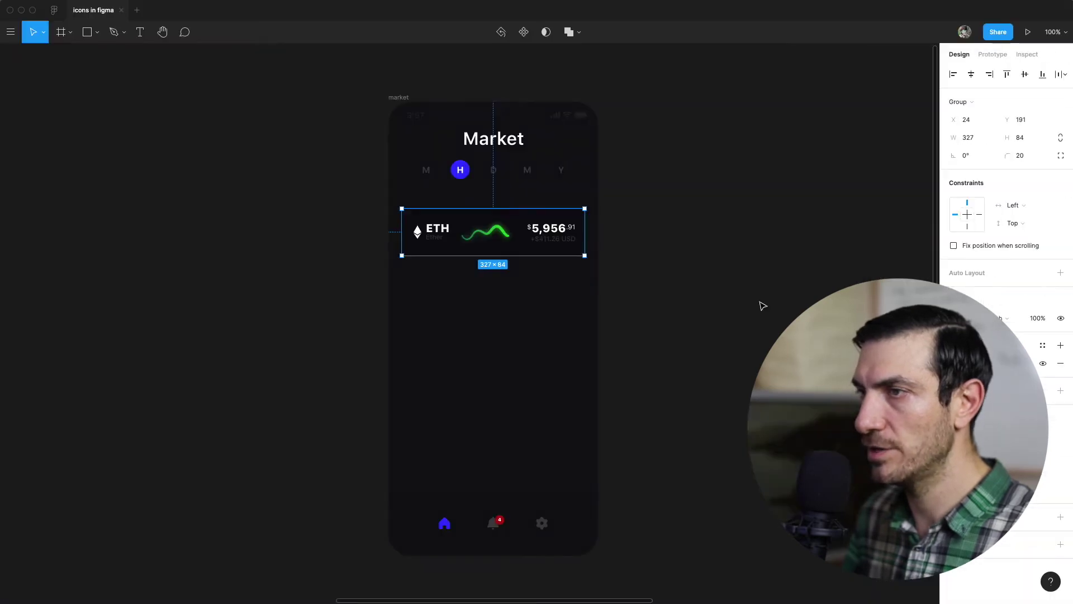
{"action": "left_click", "coordinate": [488, 172]}
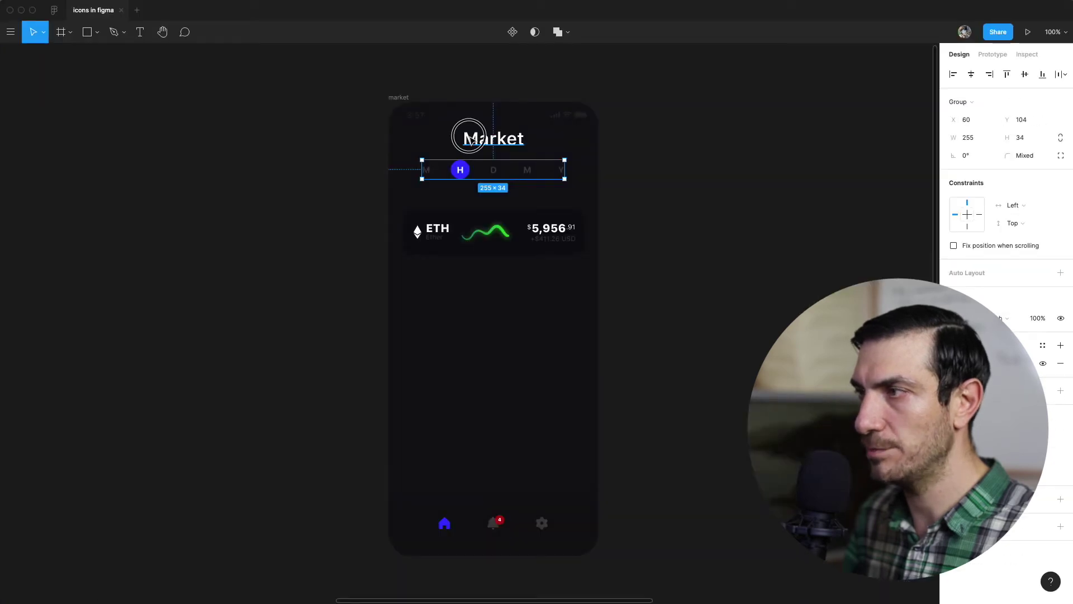
{"action": "left_click", "coordinate": [471, 140]}
{"action": "left_click", "coordinate": [493, 506]}
{"action": "left_click", "coordinate": [565, 358]}
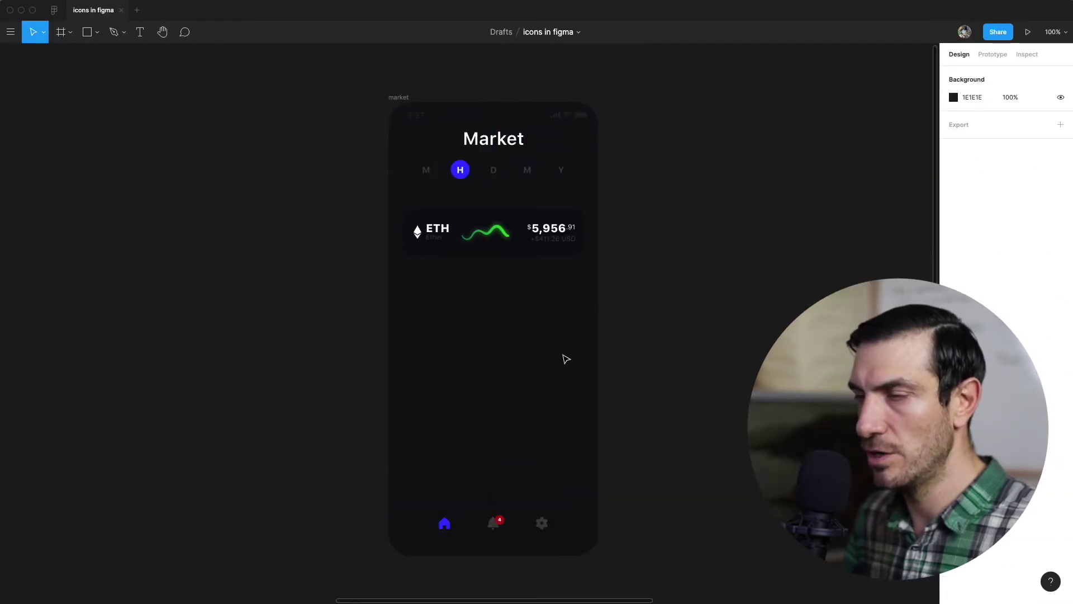
Step: Recolor the status bar's time and signal icons at the top of the market frame to white
{"action": "left_click", "coordinate": [416, 120]}
{"action": "left_click", "coordinate": [601, 197]}
{"action": "left_click", "coordinate": [572, 116]}
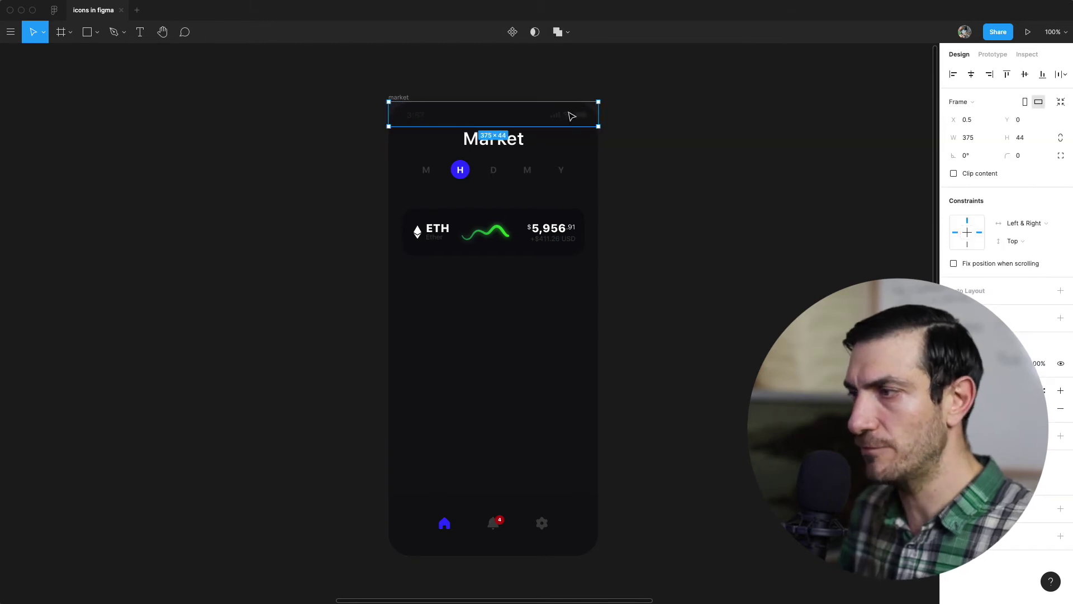
{"action": "left_click", "coordinate": [957, 481]}
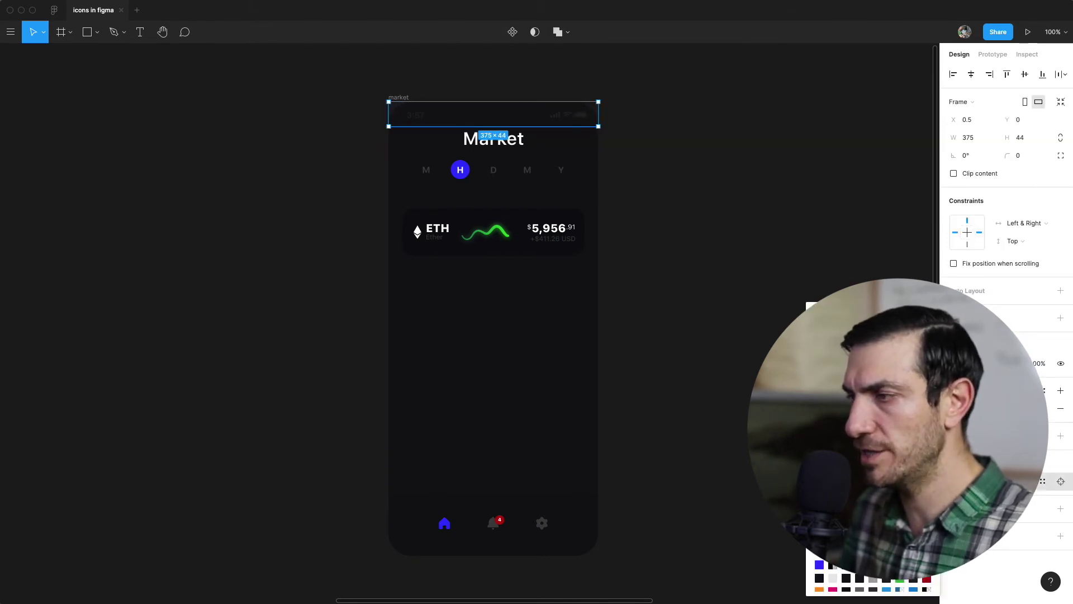
{"action": "left_click", "coordinate": [666, 163]}
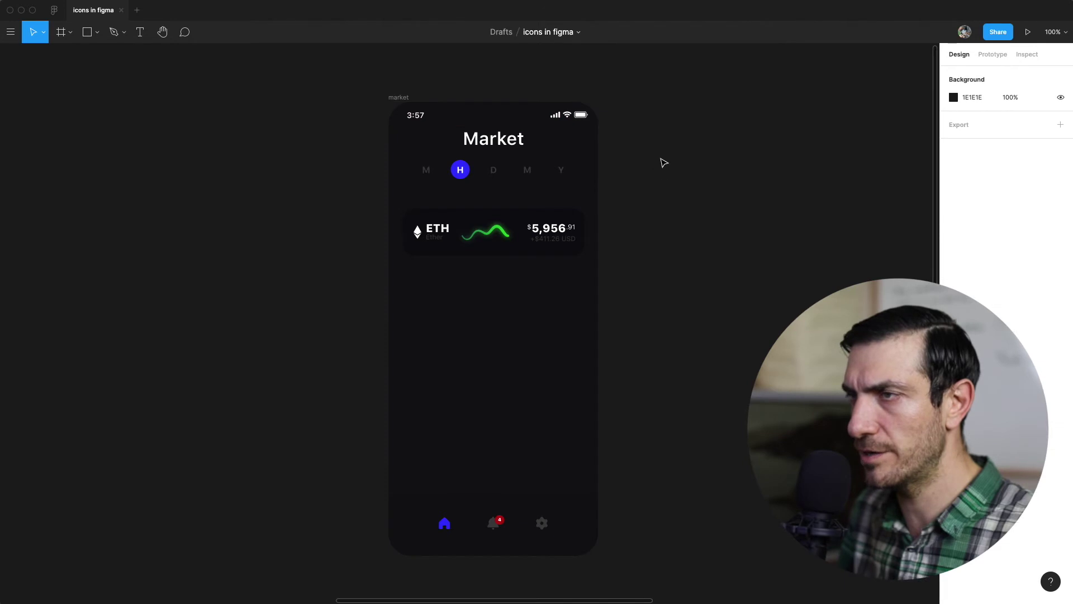
Step: Test-drag the market frame's corner, and inspect the constraints of the status bar's time and signal icons
{"action": "left_click", "coordinate": [397, 97]}
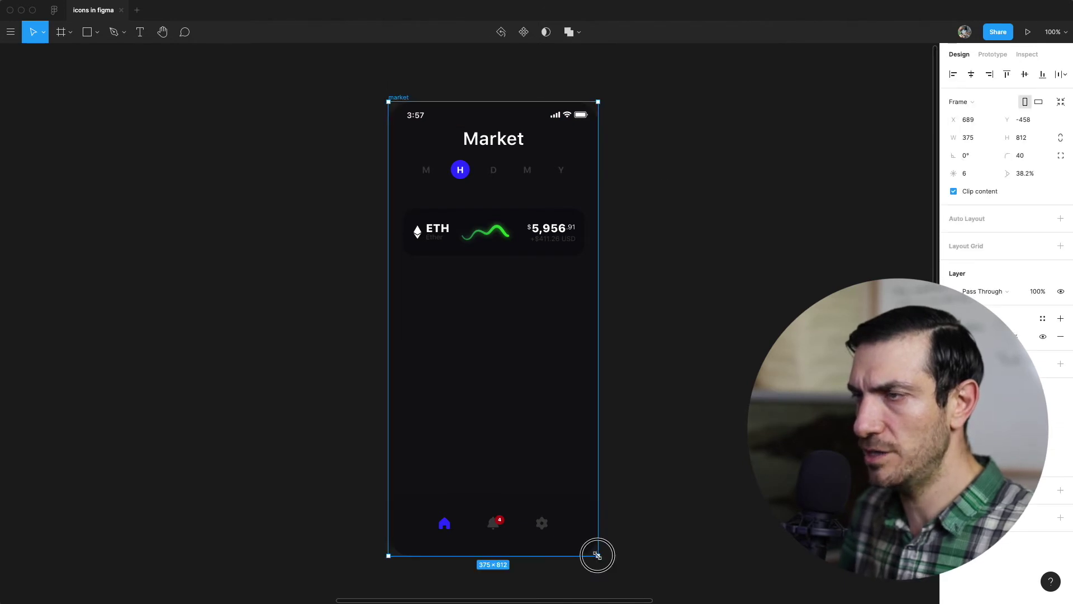
{"action": "mouse_move", "coordinate": [597, 555]}
{"action": "left_mouse_down"}
{"action": "mouse_move", "coordinate": [443, 366]}
{"action": "mouse_move", "coordinate": [633, 469]}
{"action": "mouse_move", "coordinate": [597, 555]}
{"action": "left_mouse_up"}
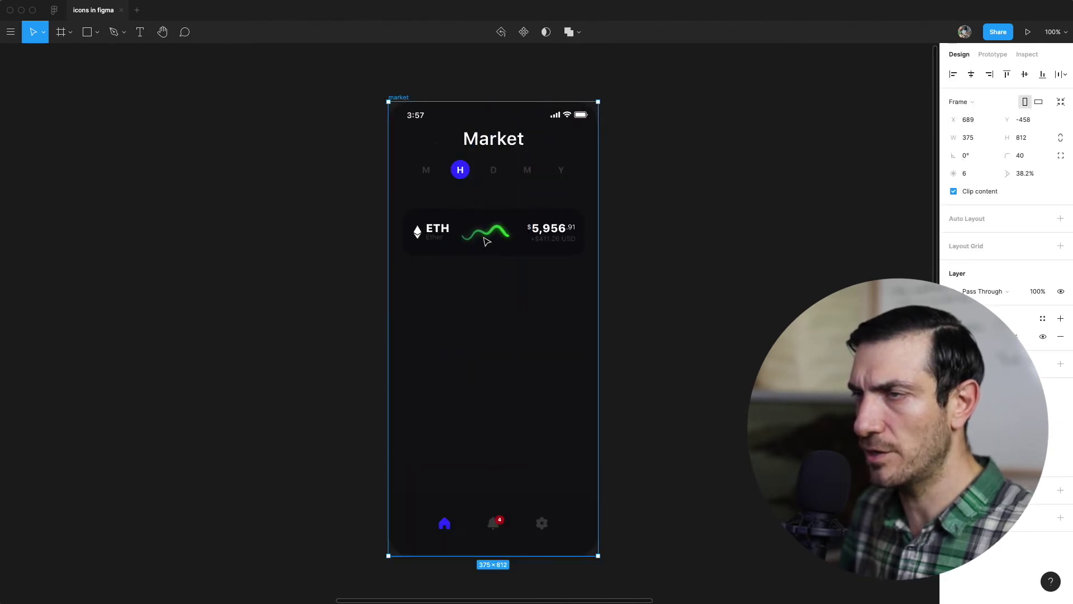
{"action": "left_click", "coordinate": [417, 122]}
{"action": "left_click", "coordinate": [417, 121]}
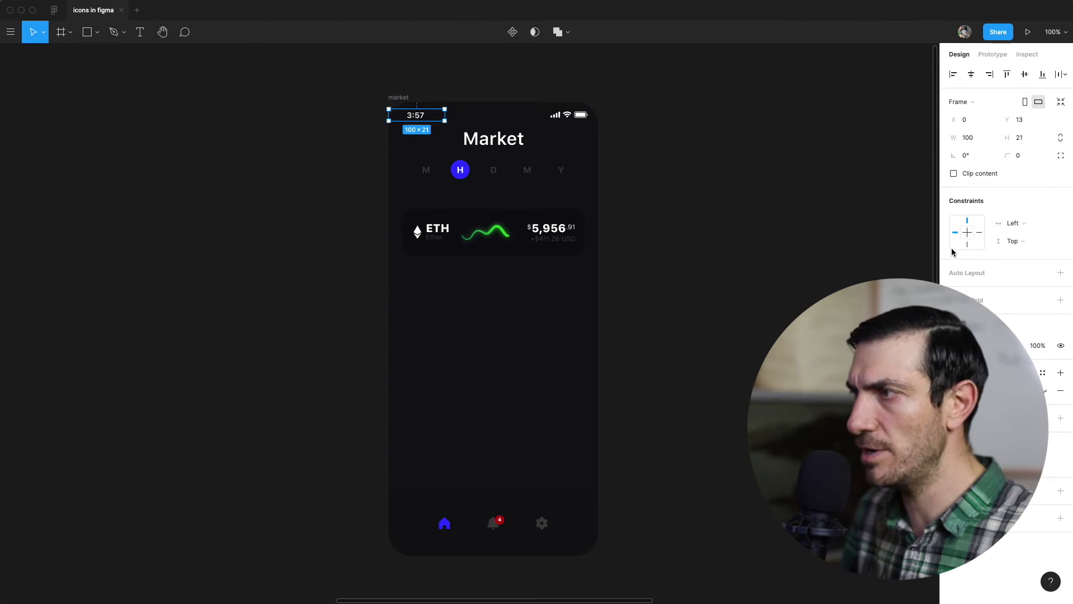
{"action": "left_click", "coordinate": [563, 122]}
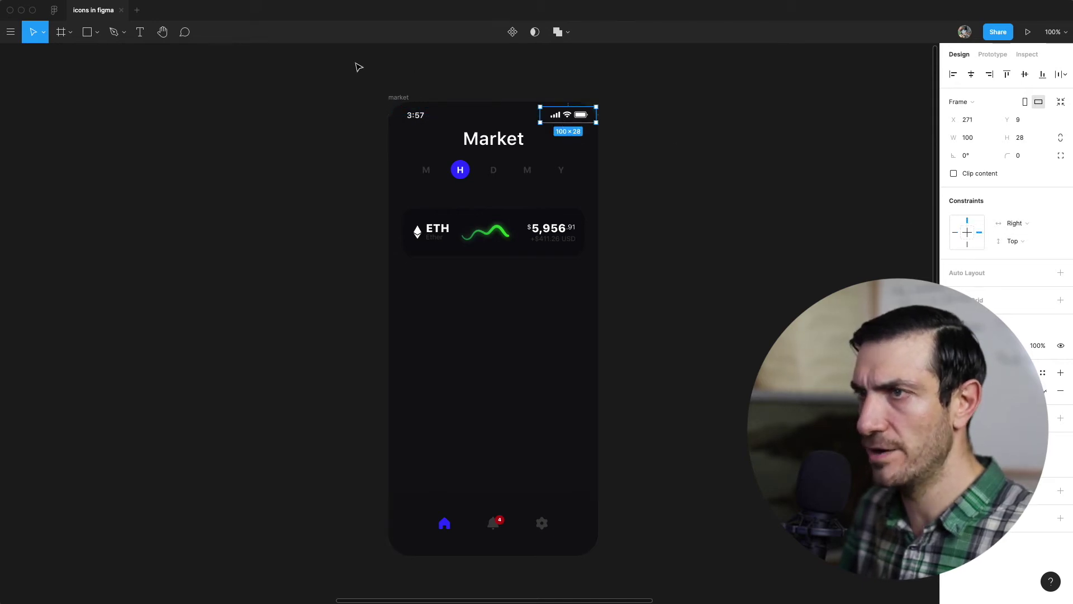
Step: Enlarge the market frame to about 437 × 818 to test the status bar's constraints, and undo the resize
{"action": "left_click", "coordinate": [366, 81]}
{"action": "left_click", "coordinate": [398, 98]}
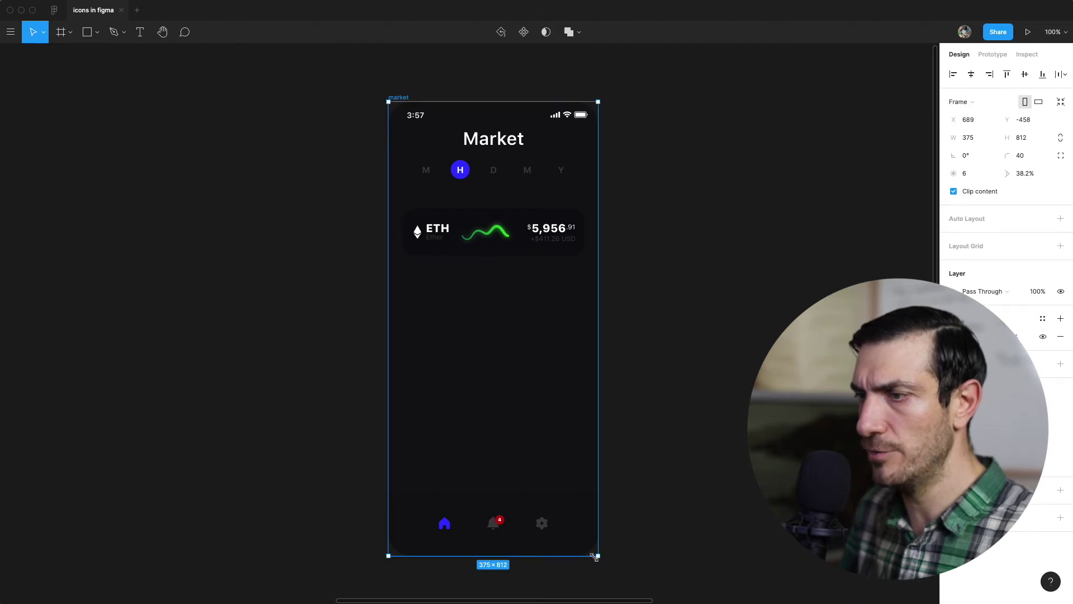
{"action": "left_click_drag", "start_coordinate": [595, 557], "coordinate": [647, 561]}
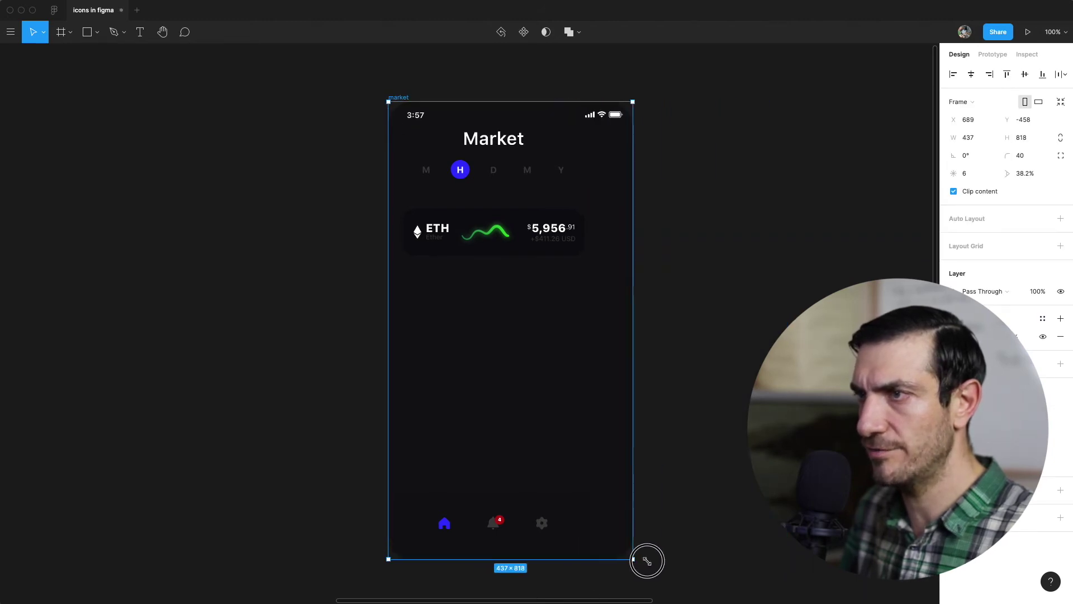
{"action": "key", "text": "ctrl+z"}
{"action": "left_click", "coordinate": [300, 127]}
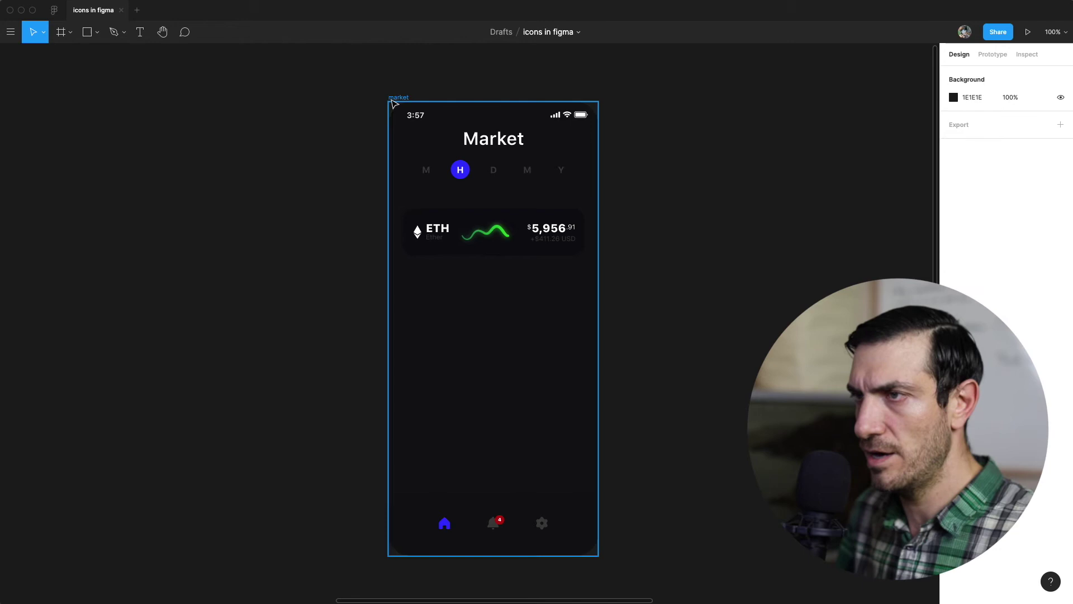
Step: Set the horizontal constraint of the Market title to Center
{"action": "left_click", "coordinate": [495, 145]}
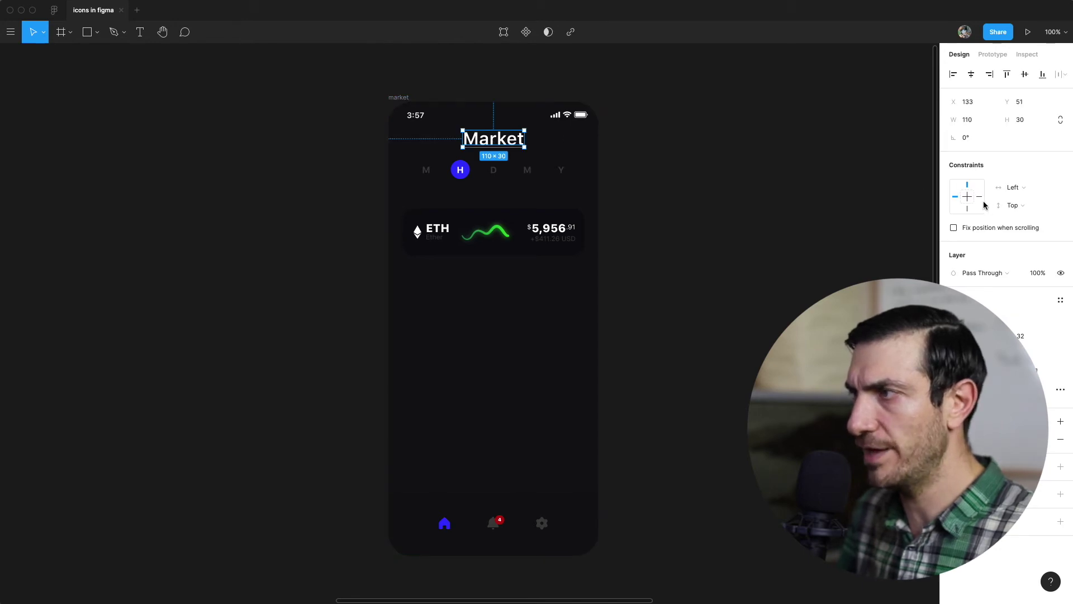
{"action": "left_click", "coordinate": [1011, 195]}
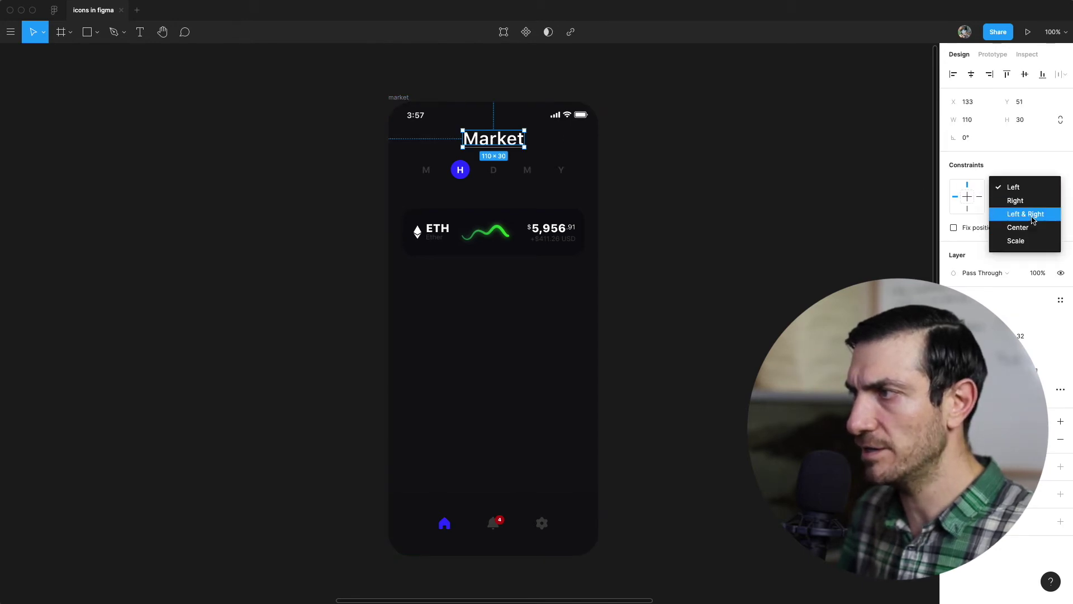
{"action": "left_click", "coordinate": [1030, 234]}
{"action": "left_click", "coordinate": [676, 183]}
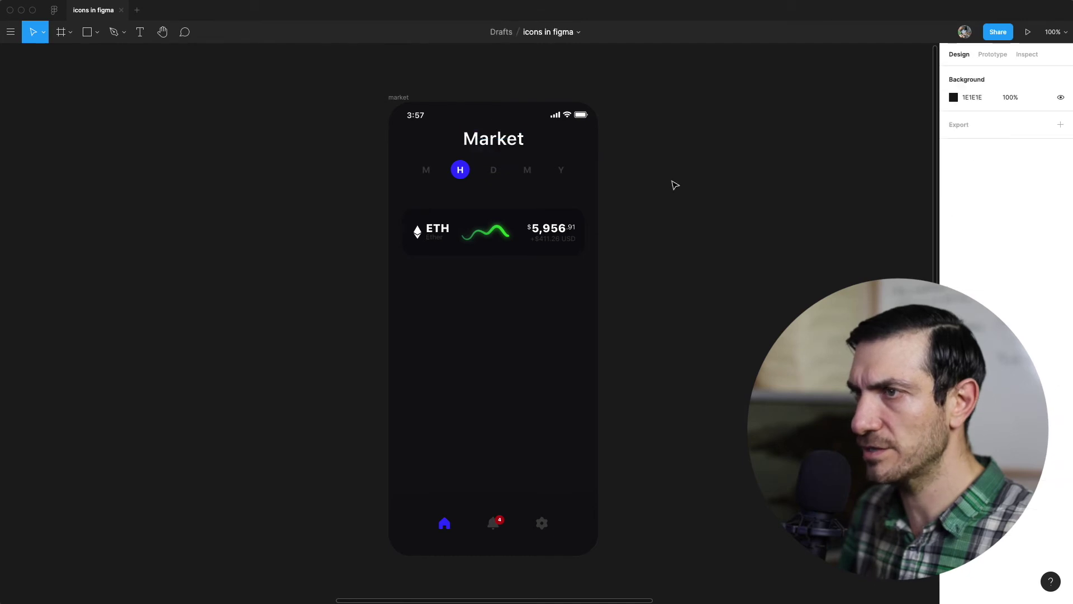
Step: Set the horizontal constraint of the M, H, D, M, Y time-range group to Center
{"action": "left_click", "coordinate": [494, 178]}
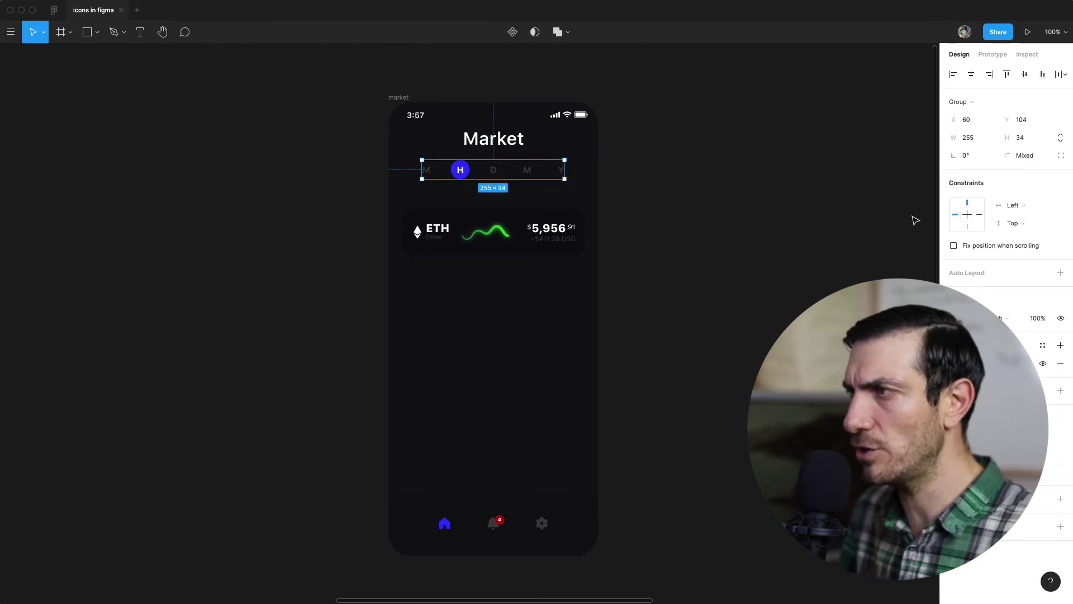
{"action": "left_click", "coordinate": [1025, 210]}
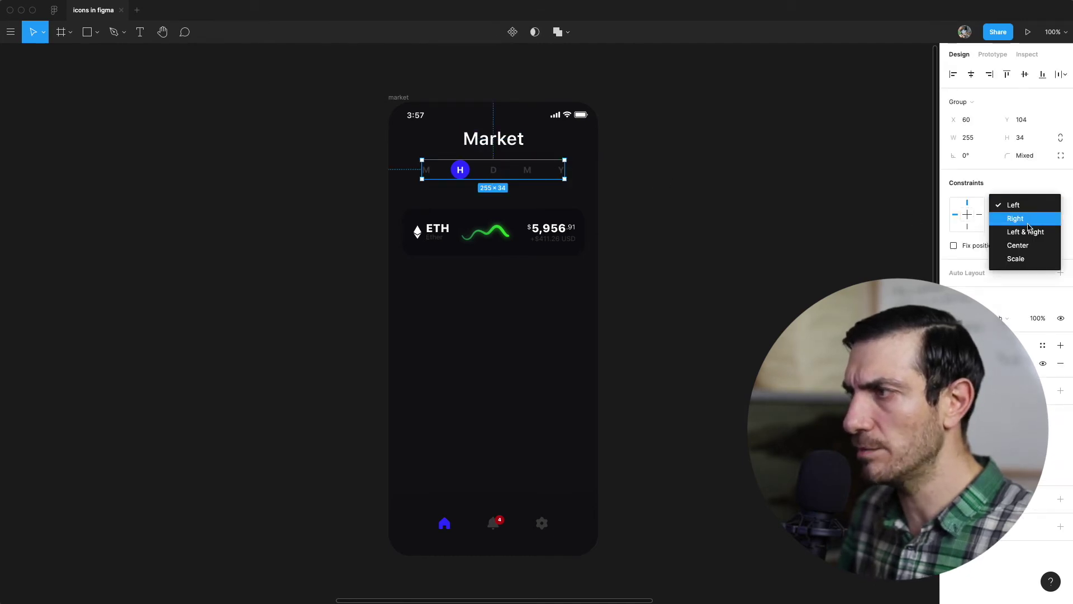
{"action": "left_click", "coordinate": [1032, 245]}
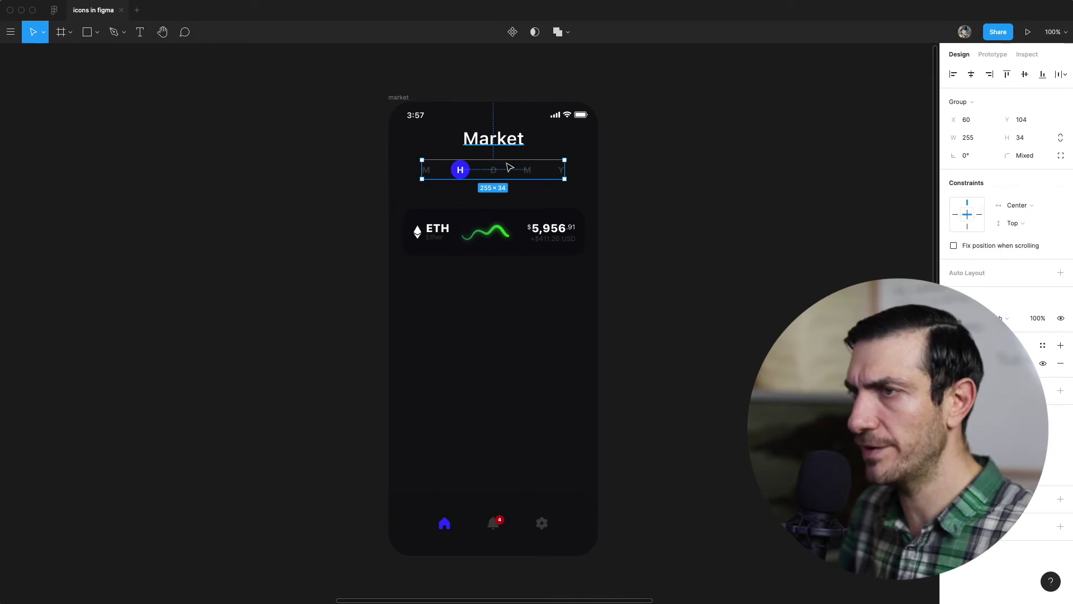
Step: Inspect the constraints of the logo and the name block inside the ETH card
{"action": "left_click", "coordinate": [506, 234]}
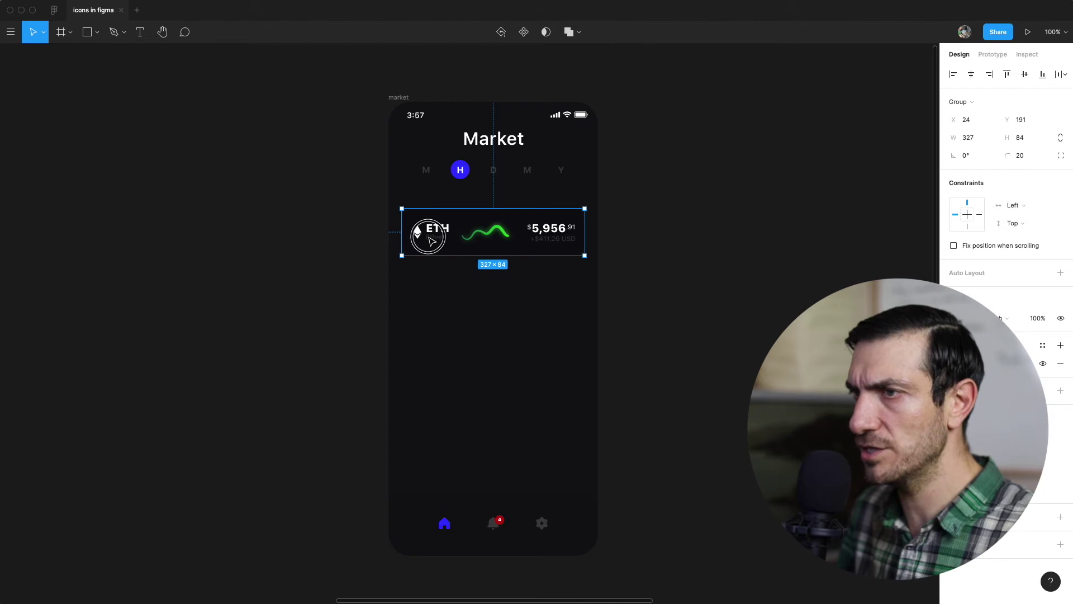
{"action": "double_click", "coordinate": [430, 237]}
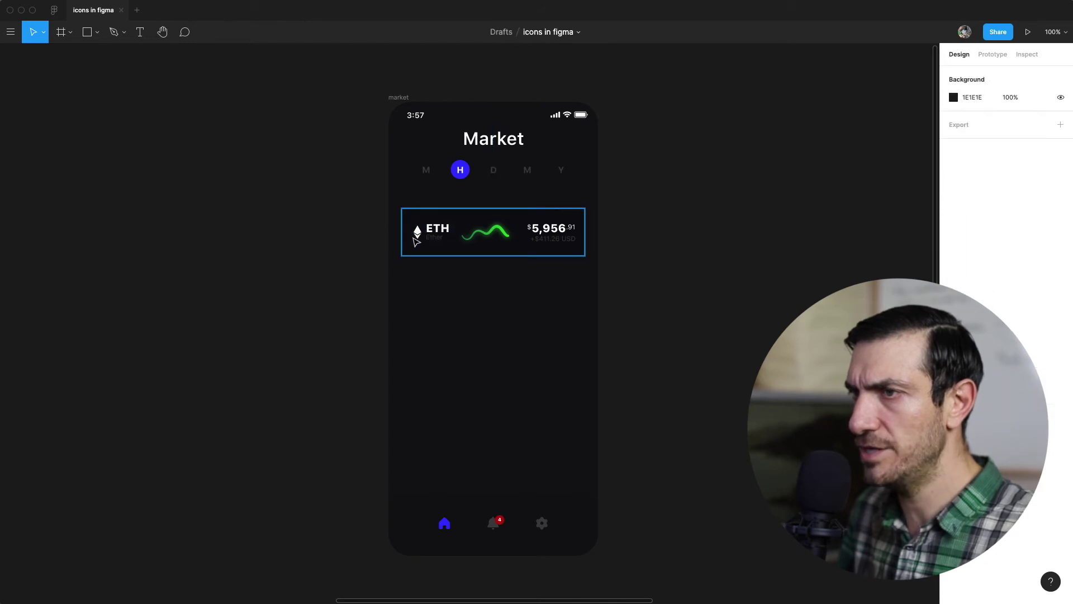
{"action": "left_click", "coordinate": [414, 233]}
{"action": "double_click", "coordinate": [416, 233]}
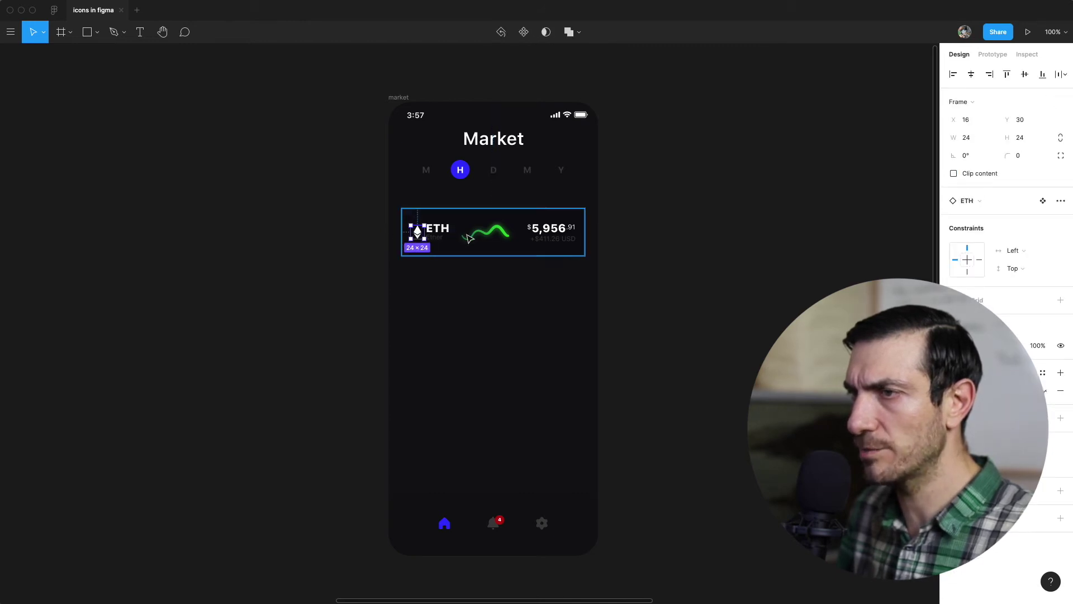
{"action": "left_click", "coordinate": [443, 239], "text": "shift"}
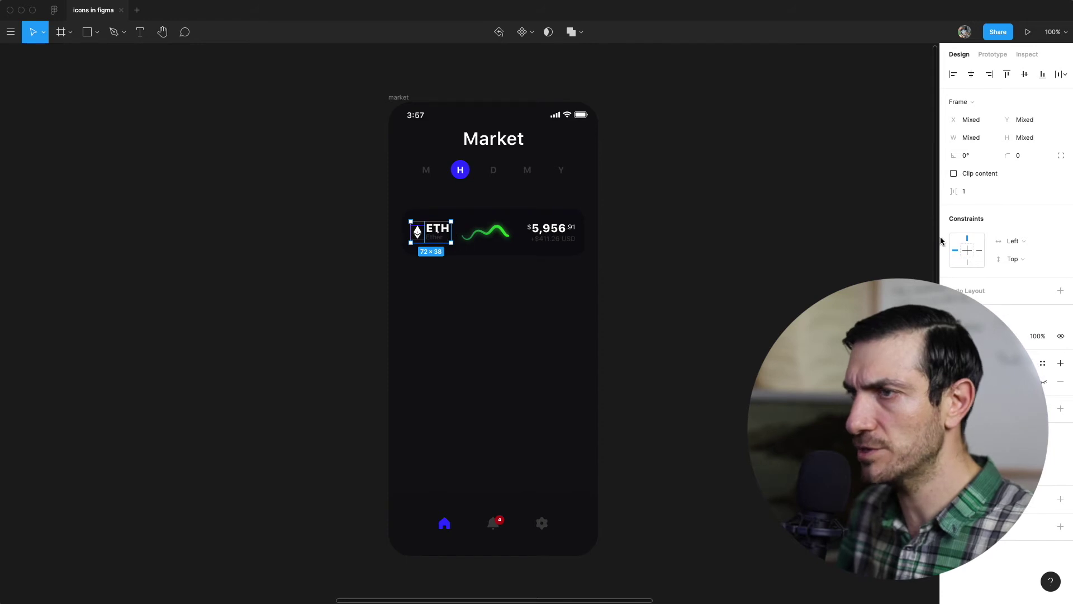
Step: Set the horizontal constraints inside the ETH card: Center for the green graph and Right for the price block
{"action": "left_click", "coordinate": [478, 239]}
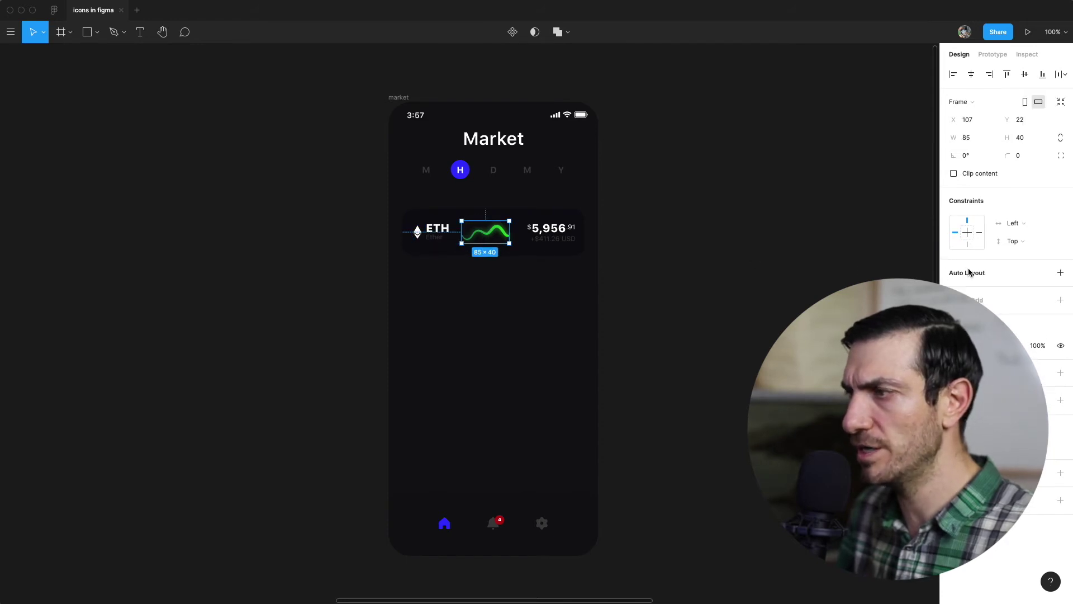
{"action": "left_click", "coordinate": [1009, 240]}
{"action": "left_click", "coordinate": [545, 232]}
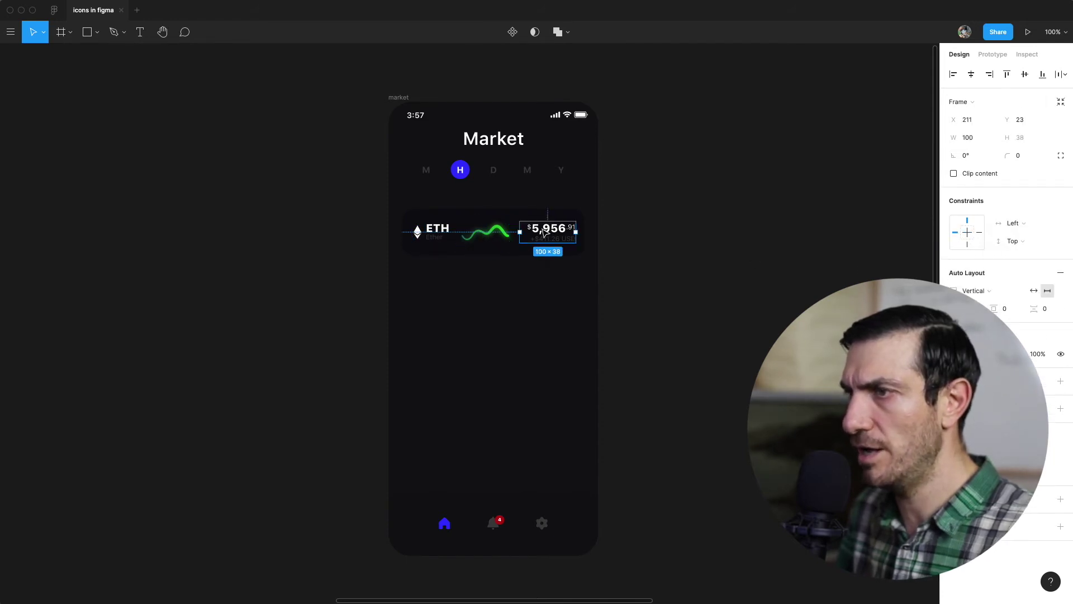
{"action": "left_click", "coordinate": [1013, 228]}
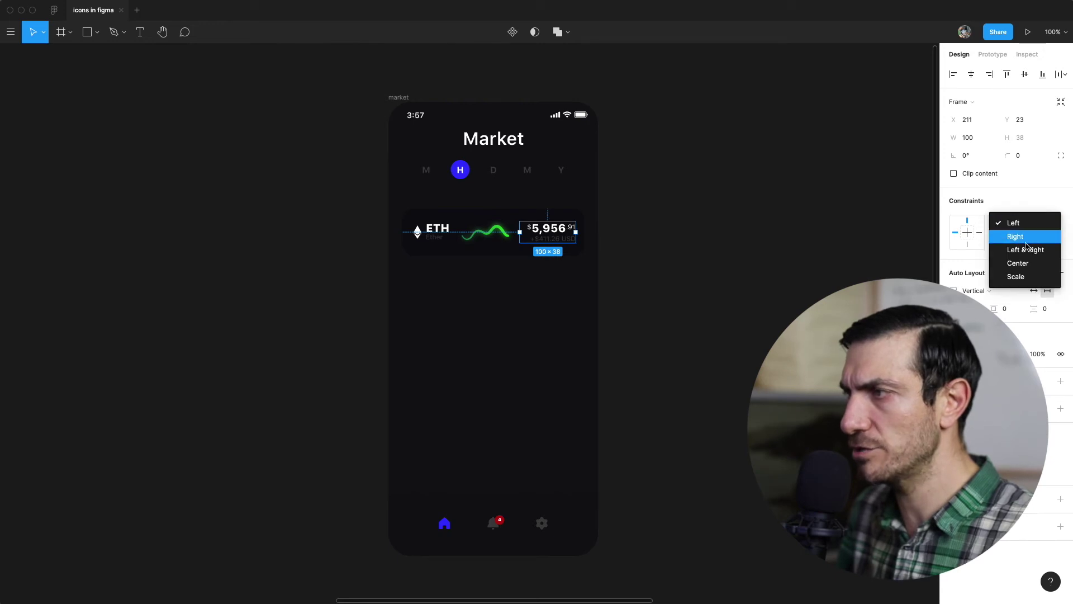
{"action": "left_click", "coordinate": [1027, 237]}
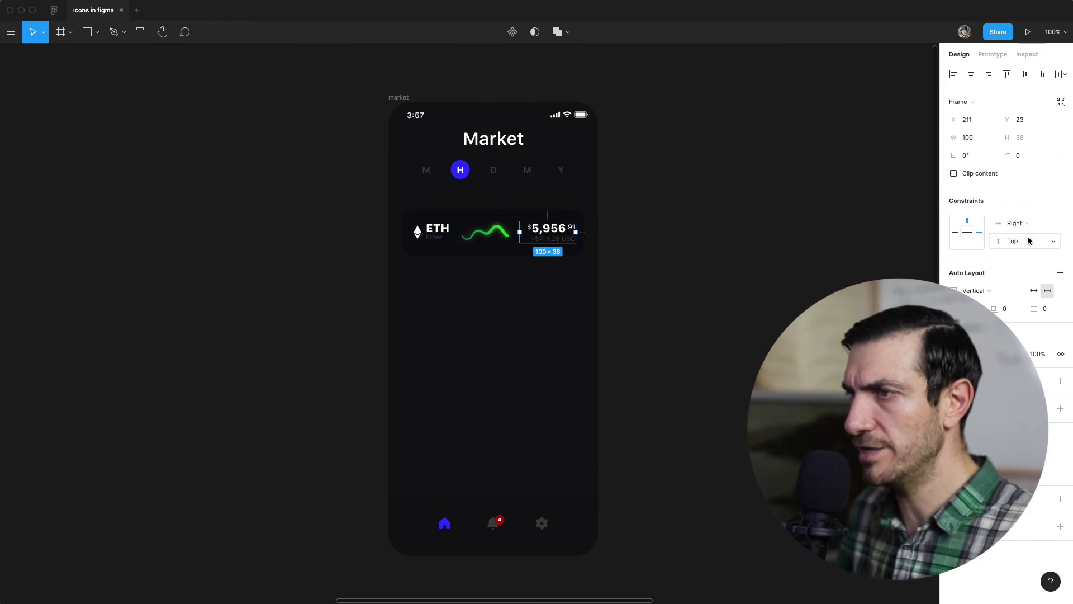
{"action": "left_click", "coordinate": [721, 240]}
Step: Place two copies of the ETH card on the empty canvas beside the market frame, test-stretching the first one
{"action": "left_click_drag", "start_coordinate": [492, 241], "coordinate": [164, 293]}
{"action": "mouse_move", "coordinate": [256, 279]}
{"action": "left_mouse_down"}
{"action": "mouse_move", "coordinate": [347, 280]}
{"action": "mouse_move", "coordinate": [270, 288]}
{"action": "mouse_move", "coordinate": [301, 296]}
{"action": "mouse_move", "coordinate": [258, 300]}
{"action": "left_mouse_up"}
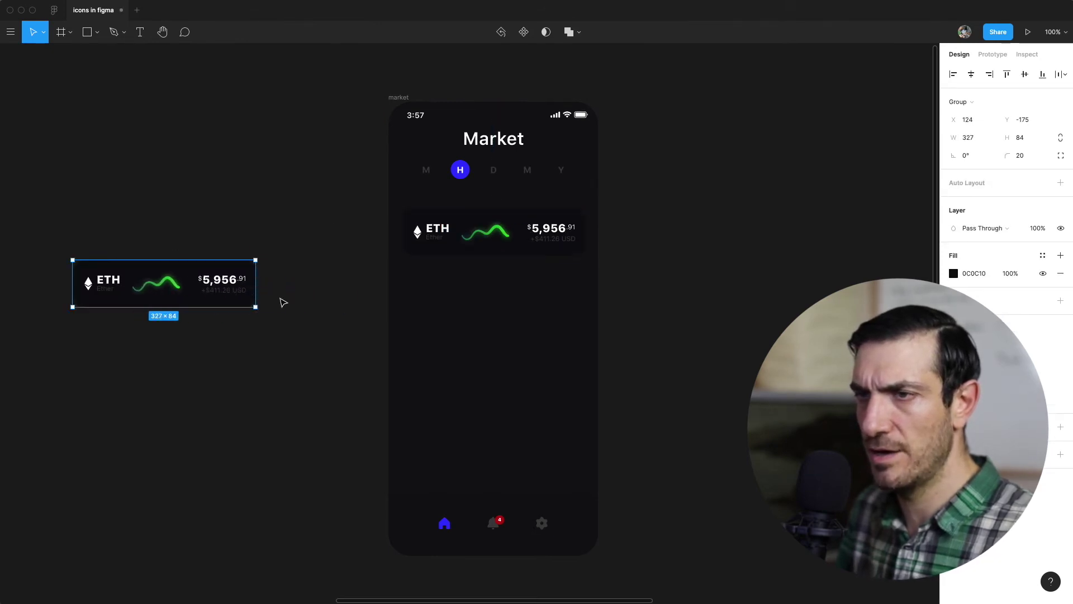
{"action": "left_click_drag", "start_coordinate": [445, 237], "coordinate": [143, 355]}
Step: Set the horizontal constraint of the logo, name, graph and price in the second card copy to Left
{"action": "double_click", "coordinate": [133, 354]}
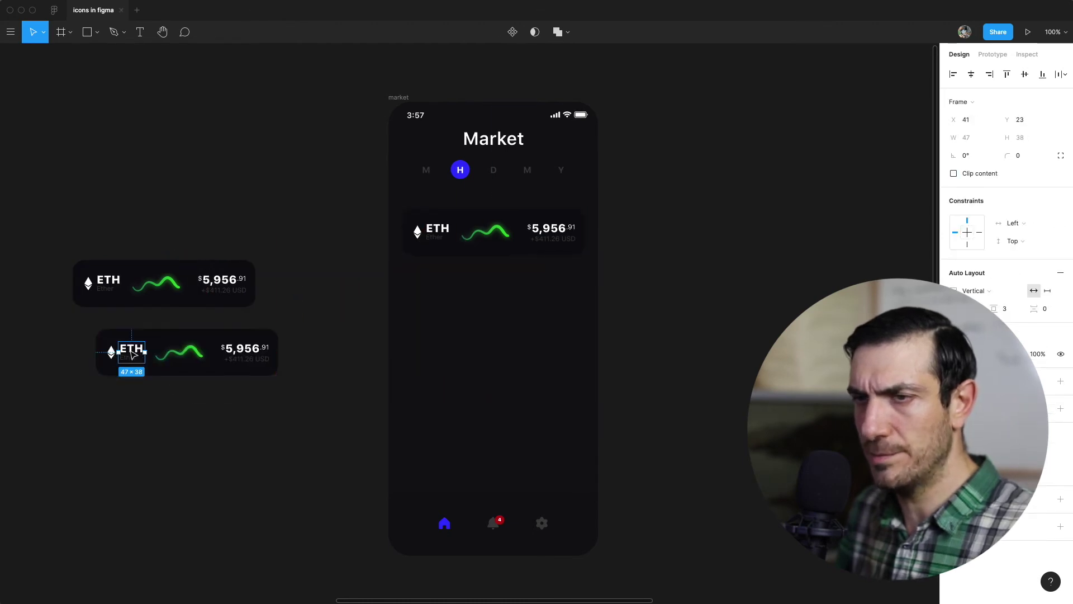
{"action": "left_click", "coordinate": [112, 353], "text": "shift"}
{"action": "left_click", "coordinate": [172, 354], "text": "shift"}
{"action": "left_click", "coordinate": [263, 343], "text": "shift"}
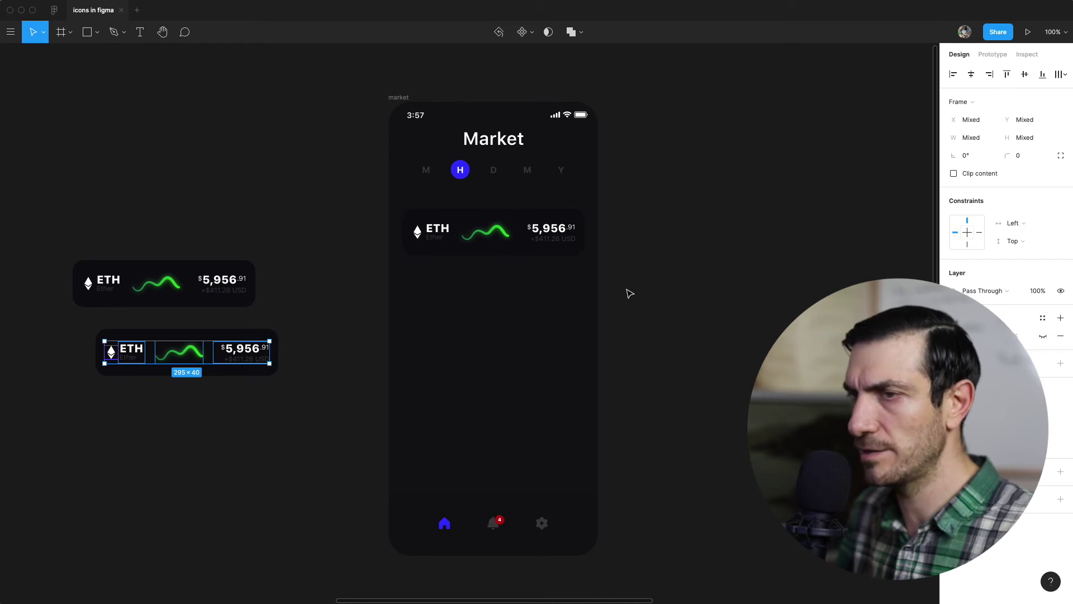
{"action": "left_click", "coordinate": [173, 421]}
Step: Align the second card copy beneath the first, and test-stretch both together to about 458 wide to compare their constraints
{"action": "left_click", "coordinate": [191, 374]}
{"action": "left_click_drag", "start_coordinate": [280, 351], "coordinate": [187, 247]}
{"action": "mouse_move", "coordinate": [256, 318]}
{"action": "left_mouse_down"}
{"action": "mouse_move", "coordinate": [352, 318]}
{"action": "mouse_move", "coordinate": [257, 319]}
{"action": "left_mouse_up"}
{"action": "left_click", "coordinate": [232, 405]}
{"action": "left_click_drag", "start_coordinate": [225, 386], "coordinate": [190, 279]}
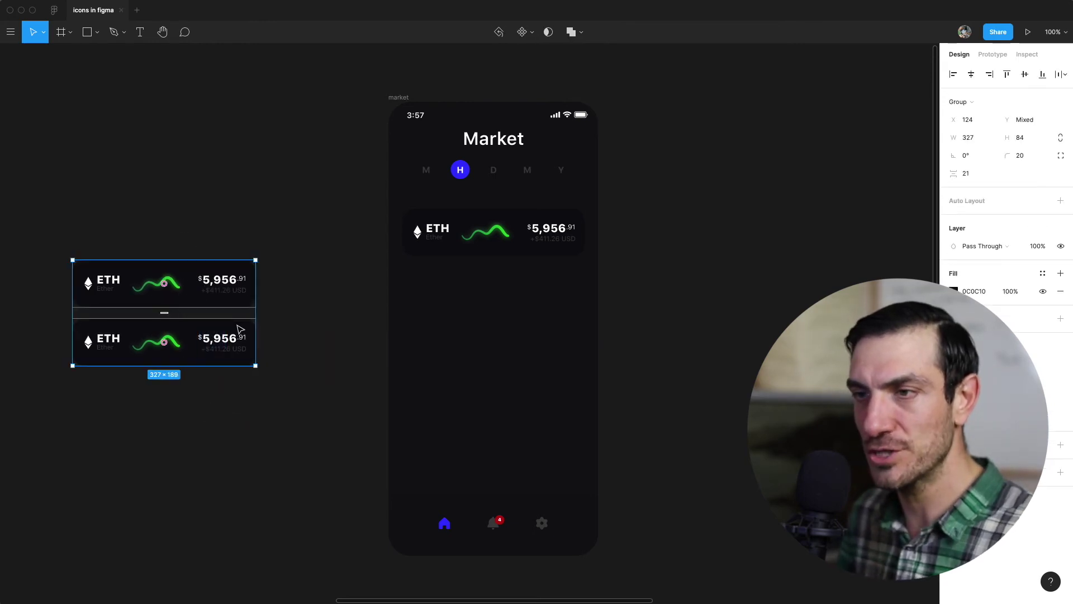
{"action": "left_click_drag", "start_coordinate": [253, 315], "coordinate": [328, 314]}
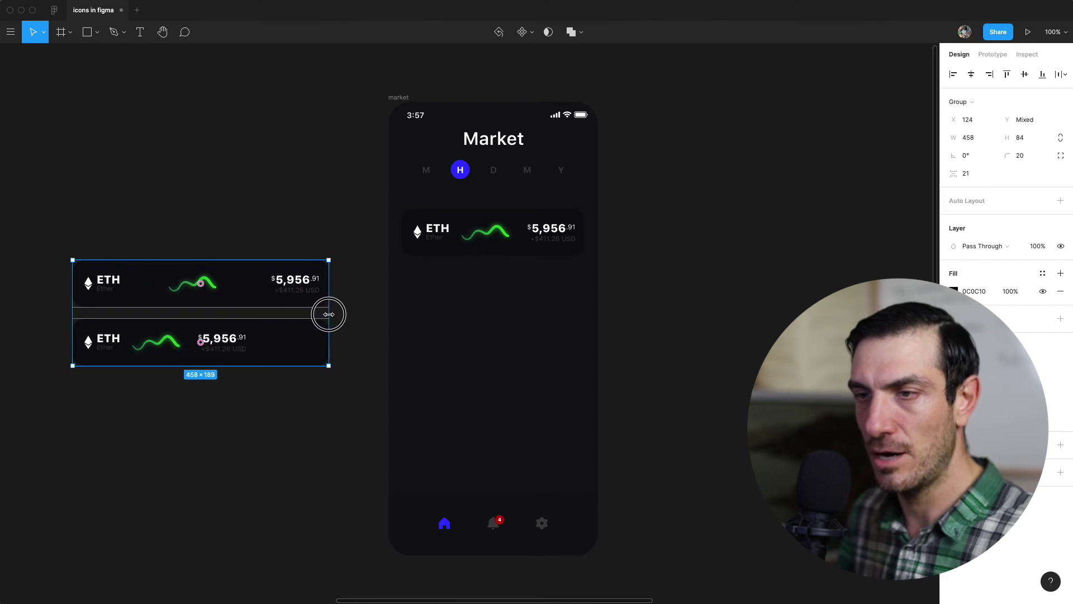
{"action": "key", "text": "Escape"}
Step: Delete both ETH card copies from the canvas beside the market frame
{"action": "left_click", "coordinate": [237, 427]}
{"action": "left_click", "coordinate": [198, 351]}
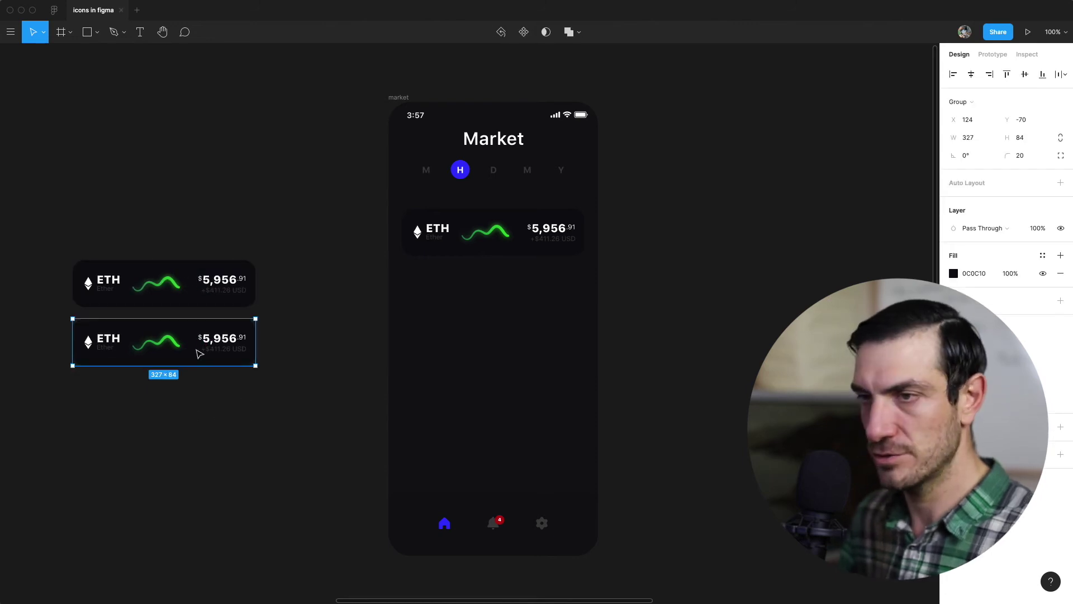
{"action": "left_click_drag", "start_coordinate": [196, 412], "coordinate": [172, 278]}
{"action": "key", "text": "Delete"}
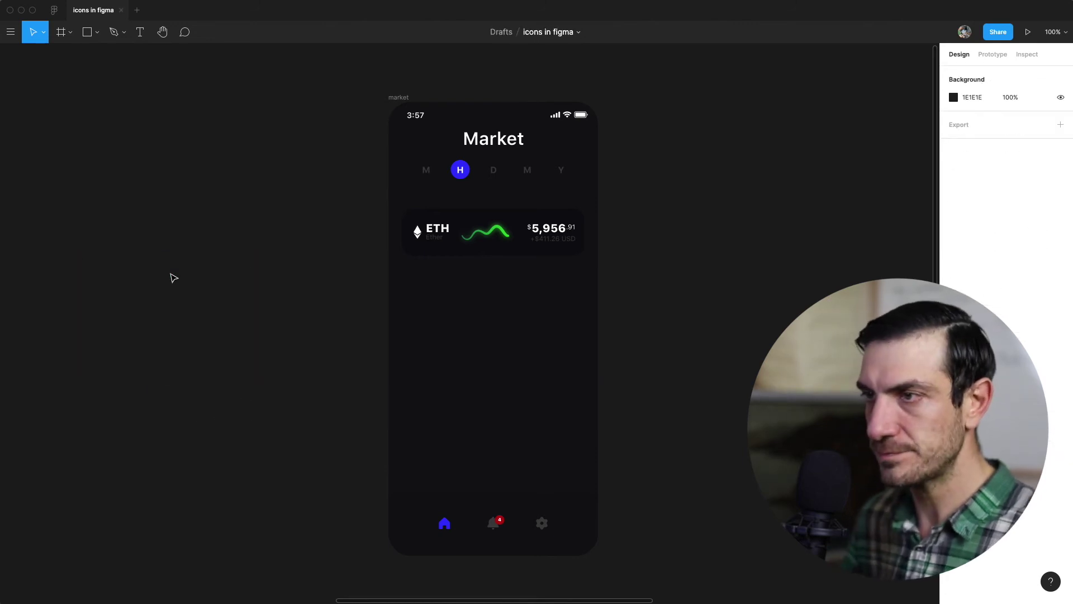
Step: Duplicate the ETH card five times down the market frame, with a spacing of 12 between the cards
{"action": "left_click", "coordinate": [479, 221]}
{"action": "left_click_drag", "start_coordinate": [479, 221], "coordinate": [486, 281]}
{"action": "key", "text": "ctrl+d"}
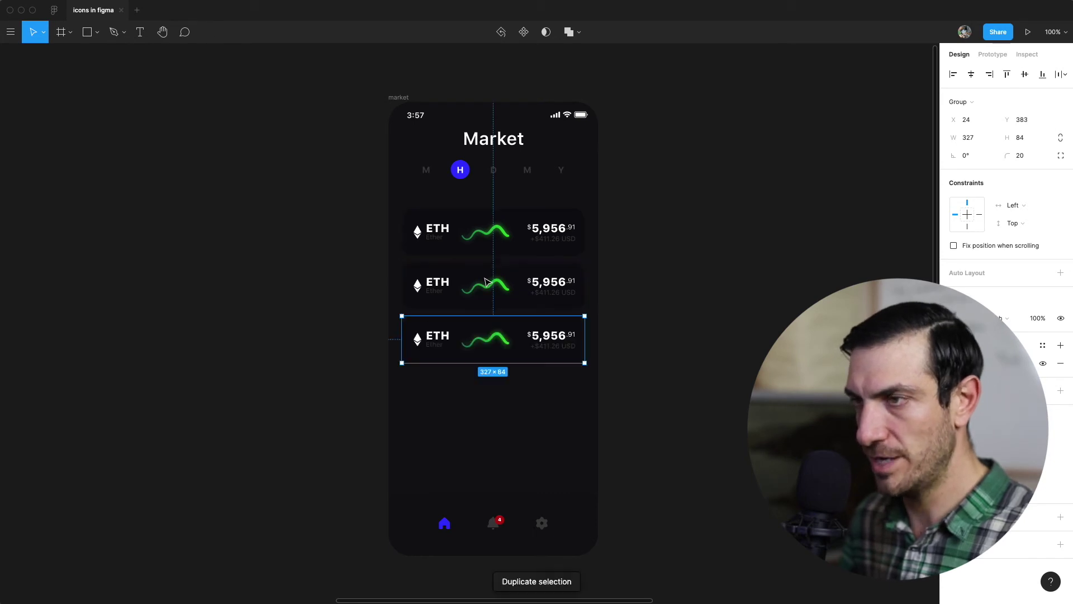
{"action": "key", "text": "ctrl+d"}
{"action": "key", "text": "ctrl+d"}
{"action": "key", "text": "ctrl+d"}
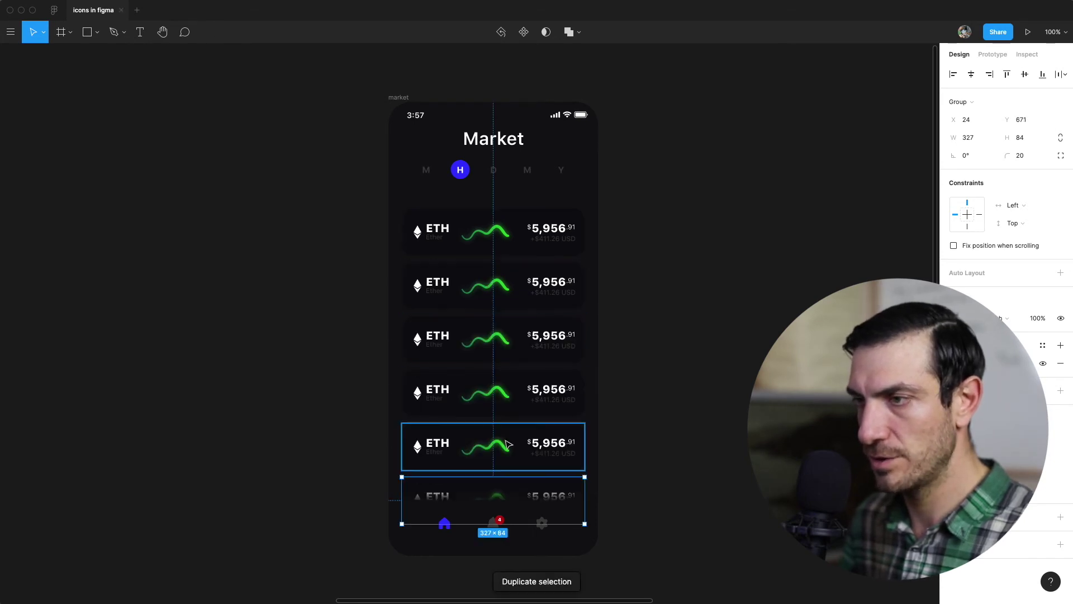
Step: Select all six ETH cards and show the file's layer list
{"action": "left_click", "coordinate": [509, 444], "text": "shift"}
{"action": "left_click", "coordinate": [495, 398], "text": "shift"}
{"action": "left_click", "coordinate": [489, 345], "text": "shift"}
{"action": "left_click", "coordinate": [486, 295], "text": "shift"}
{"action": "left_click", "coordinate": [482, 243], "text": "shift"}
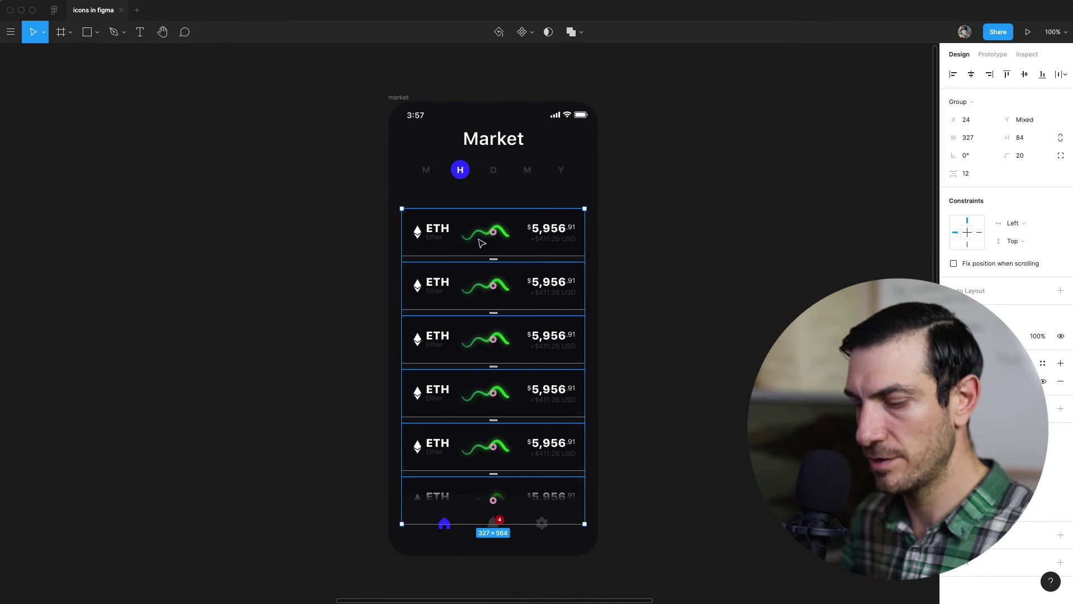
{"action": "key", "text": "alt+1"}
{"action": "key", "text": "Escape"}
Step: Set the horizontal constraint of all six ETH cards to Left & Right
{"action": "left_click", "coordinate": [354, 246]}
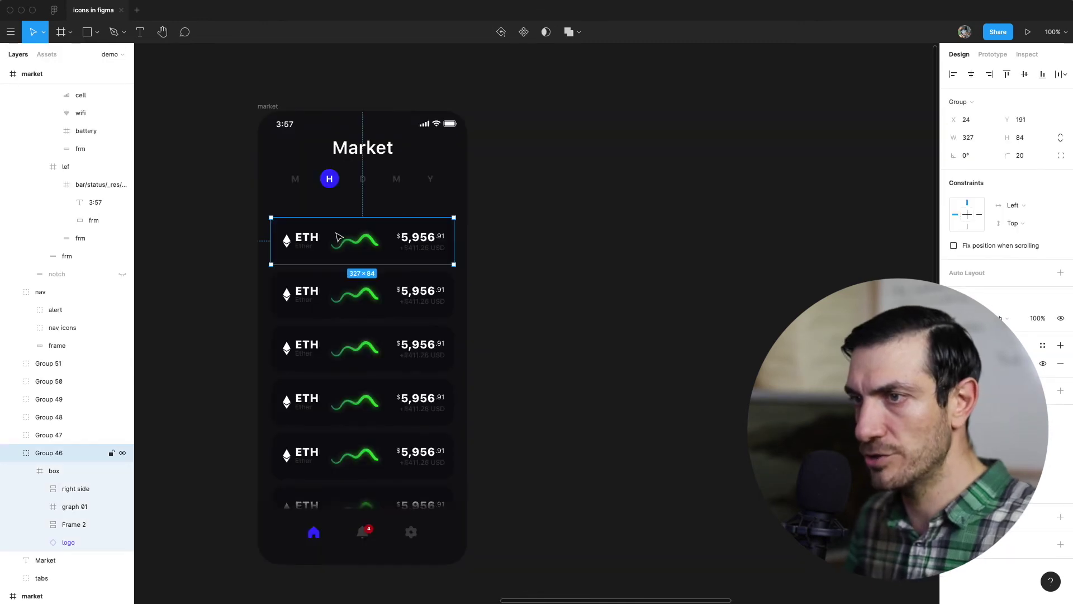
{"action": "left_click", "coordinate": [326, 295], "text": "shift"}
{"action": "left_click", "coordinate": [311, 341], "text": "shift"}
{"action": "left_click", "coordinate": [309, 398], "text": "shift"}
{"action": "left_click", "coordinate": [308, 447], "text": "shift"}
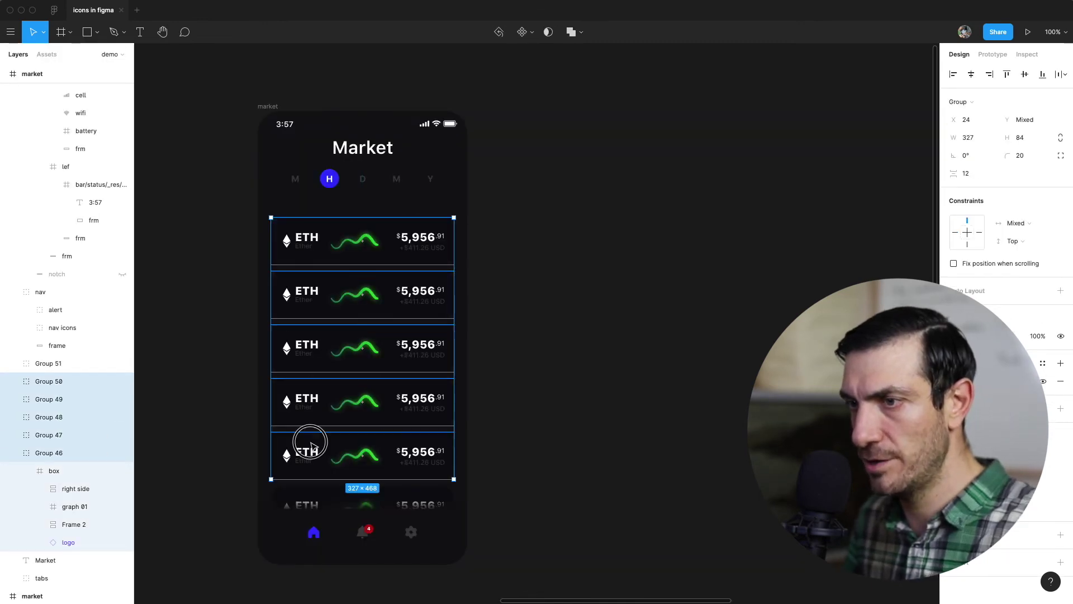
{"action": "left_click", "coordinate": [311, 500], "text": "shift"}
{"action": "left_click", "coordinate": [1025, 231]}
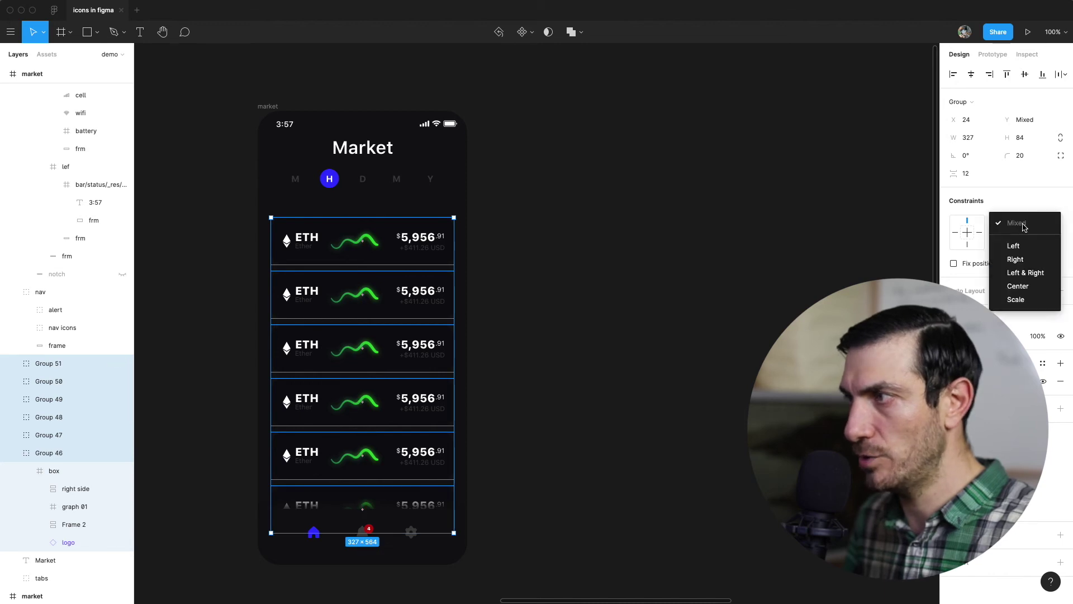
{"action": "left_click", "coordinate": [1012, 272]}
{"action": "left_click", "coordinate": [695, 307]}
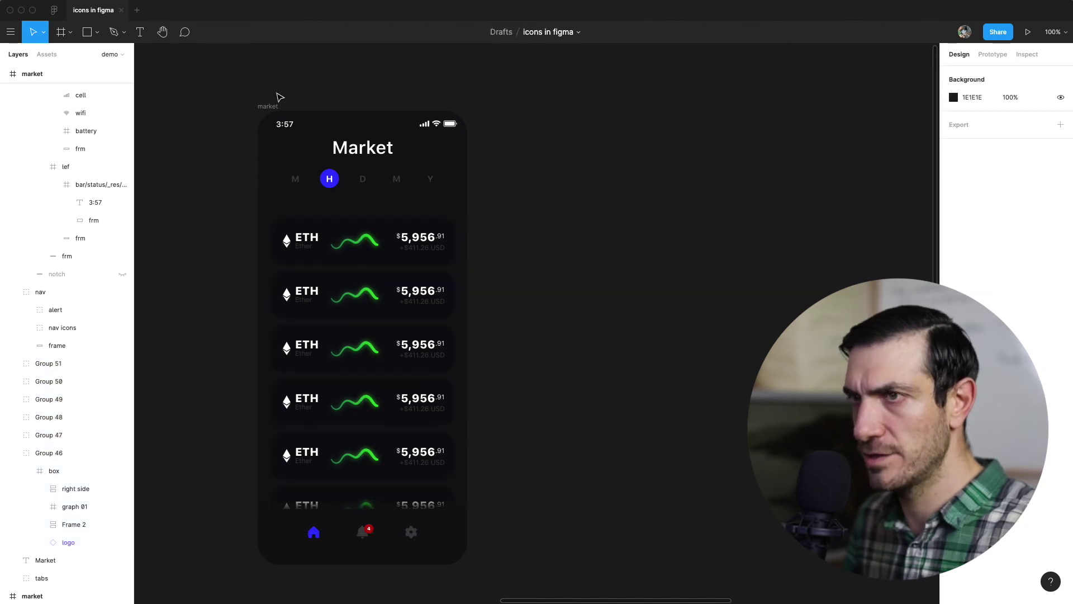
Step: Test-resize the market frame horizontally to check the card constraints, and return it to a width of 375
{"action": "left_click", "coordinate": [261, 105]}
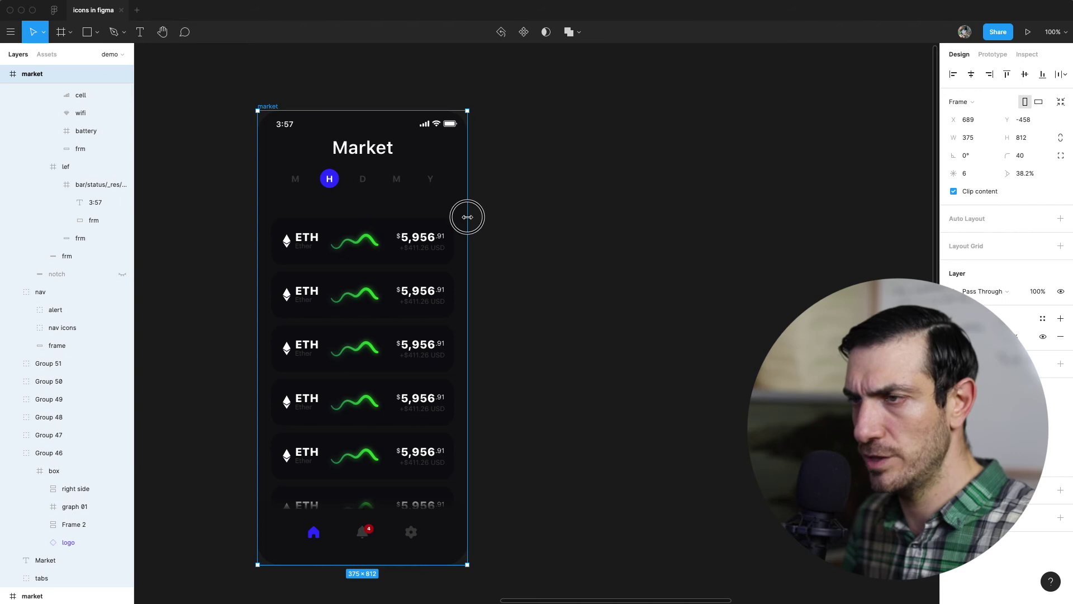
{"action": "mouse_move", "coordinate": [467, 217]}
{"action": "left_mouse_down"}
{"action": "mouse_move", "coordinate": [580, 222]}
{"action": "mouse_move", "coordinate": [487, 226]}
{"action": "mouse_move", "coordinate": [576, 233]}
{"action": "mouse_move", "coordinate": [468, 236]}
{"action": "left_mouse_up"}
{"action": "left_click", "coordinate": [522, 249]}
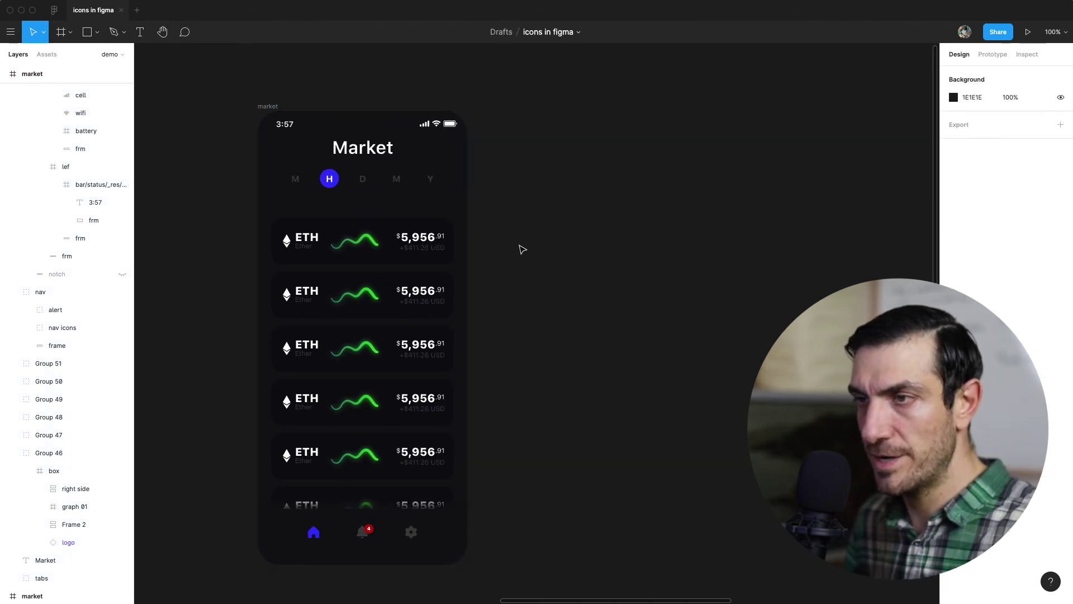
Step: Duplicate the market frame beside the original, and set the first card's graph in the copy to Scale horizontally
{"action": "left_click_drag", "start_coordinate": [268, 106], "coordinate": [515, 116]}
{"action": "left_click", "coordinate": [603, 241]}
{"action": "left_click", "coordinate": [602, 241]}
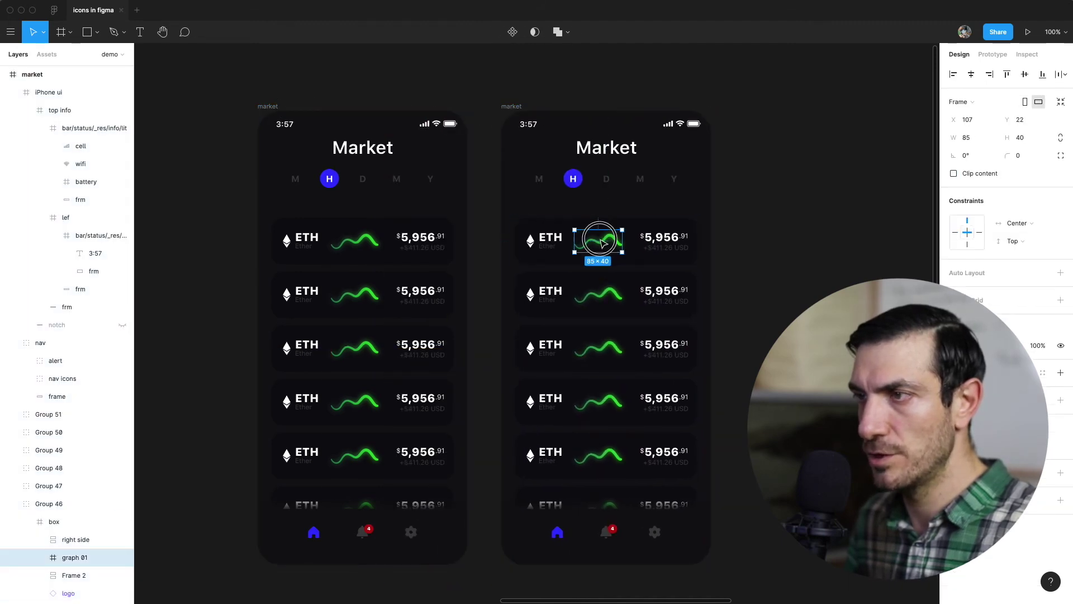
{"action": "left_click", "coordinate": [1026, 224]}
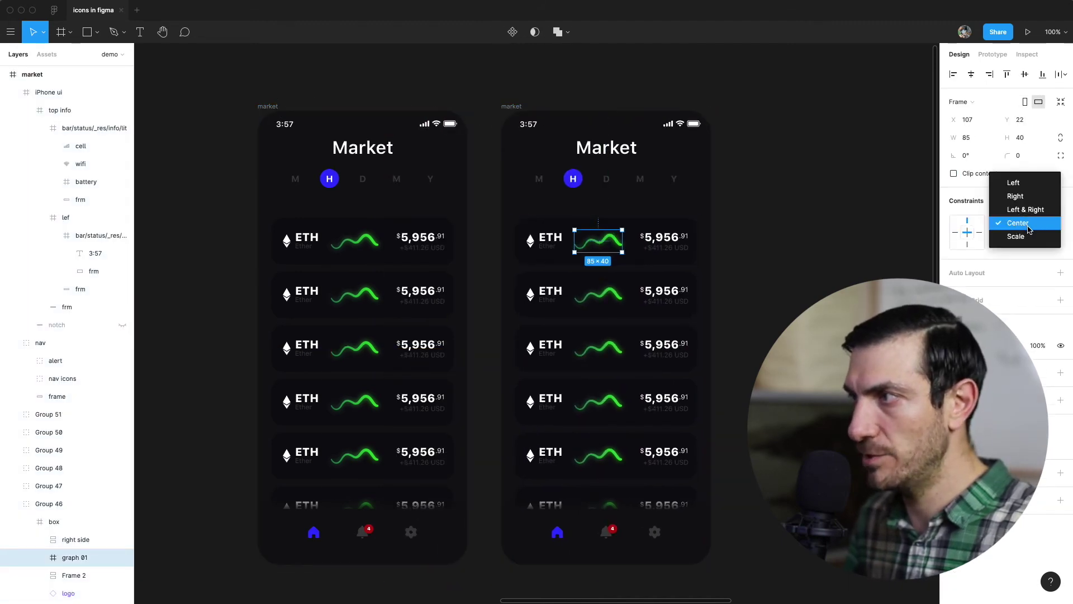
{"action": "left_click", "coordinate": [1031, 235]}
{"action": "left_click", "coordinate": [847, 233]}
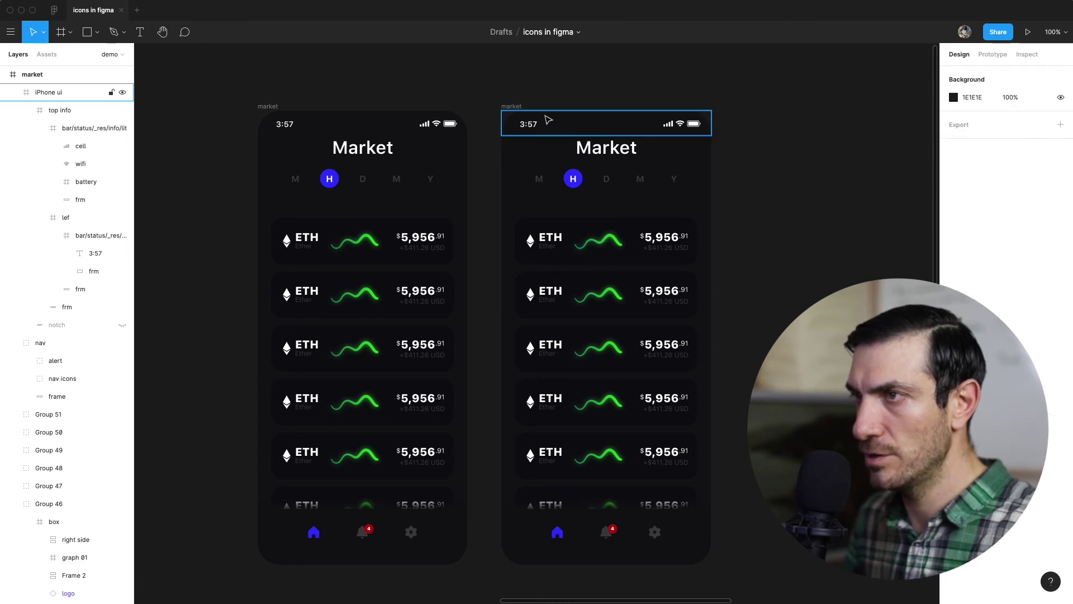
Step: Stretch the copied market frame to about 505 wide to compare the scaled graph, and undo the resize
{"action": "left_click", "coordinate": [512, 106]}
{"action": "left_click_drag", "start_coordinate": [715, 236], "coordinate": [783, 234]}
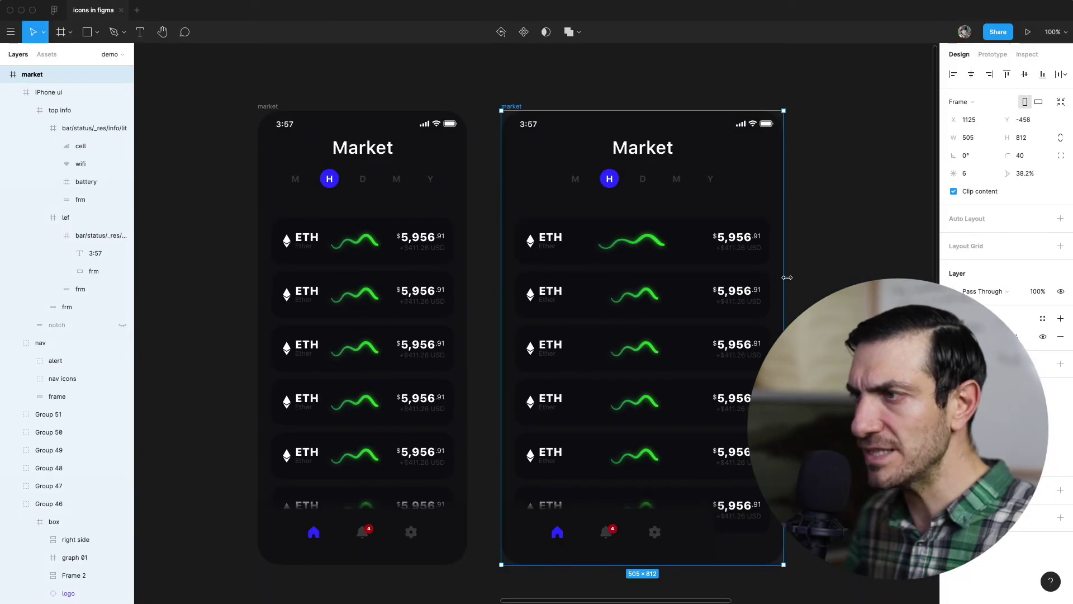
{"action": "mouse_move", "coordinate": [787, 277]}
{"action": "left_mouse_down"}
{"action": "mouse_move", "coordinate": [833, 283]}
{"action": "mouse_move", "coordinate": [709, 292]}
{"action": "mouse_move", "coordinate": [784, 291]}
{"action": "left_mouse_up"}
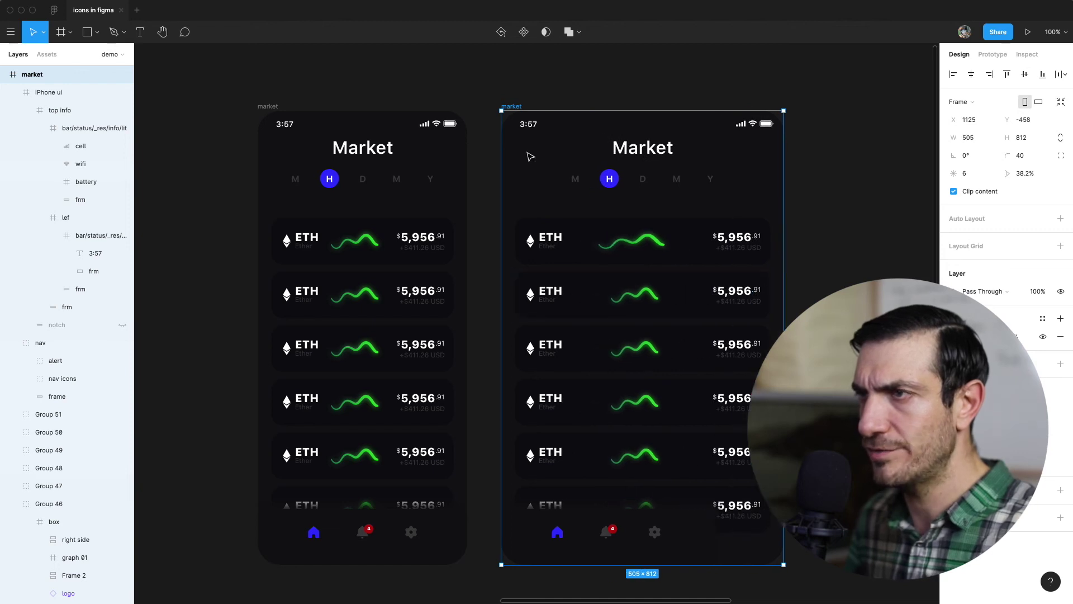
{"action": "key", "text": "ctrl+z"}
Step: Delete the copied market frame
{"action": "left_click", "coordinate": [486, 78]}
{"action": "left_click", "coordinate": [514, 109]}
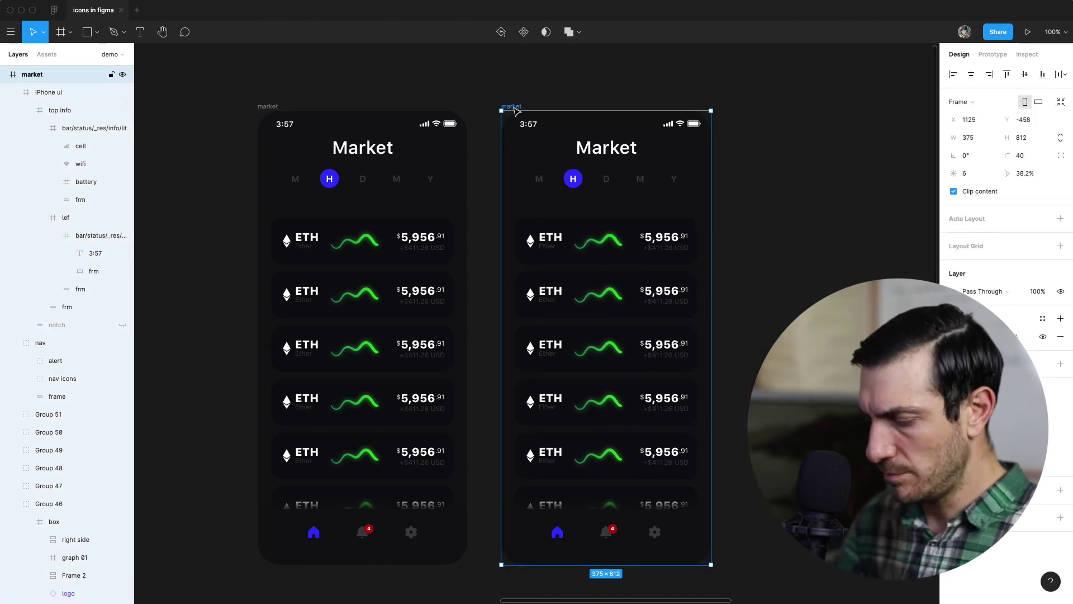
{"action": "key", "text": "Delete"}
Step: Test-resize the original market frame in width and height, and return it to 375 × 812
{"action": "left_click", "coordinate": [472, 268]}
{"action": "mouse_move", "coordinate": [472, 268]}
{"action": "left_mouse_down"}
{"action": "mouse_move", "coordinate": [535, 261]}
{"action": "mouse_move", "coordinate": [510, 271]}
{"action": "mouse_move", "coordinate": [523, 273]}
{"action": "mouse_move", "coordinate": [532, 270]}
{"action": "mouse_move", "coordinate": [468, 278]}
{"action": "left_mouse_up"}
{"action": "mouse_move", "coordinate": [392, 564]}
{"action": "left_mouse_down"}
{"action": "mouse_move", "coordinate": [399, 463]}
{"action": "mouse_move", "coordinate": [403, 565]}
{"action": "left_mouse_up"}
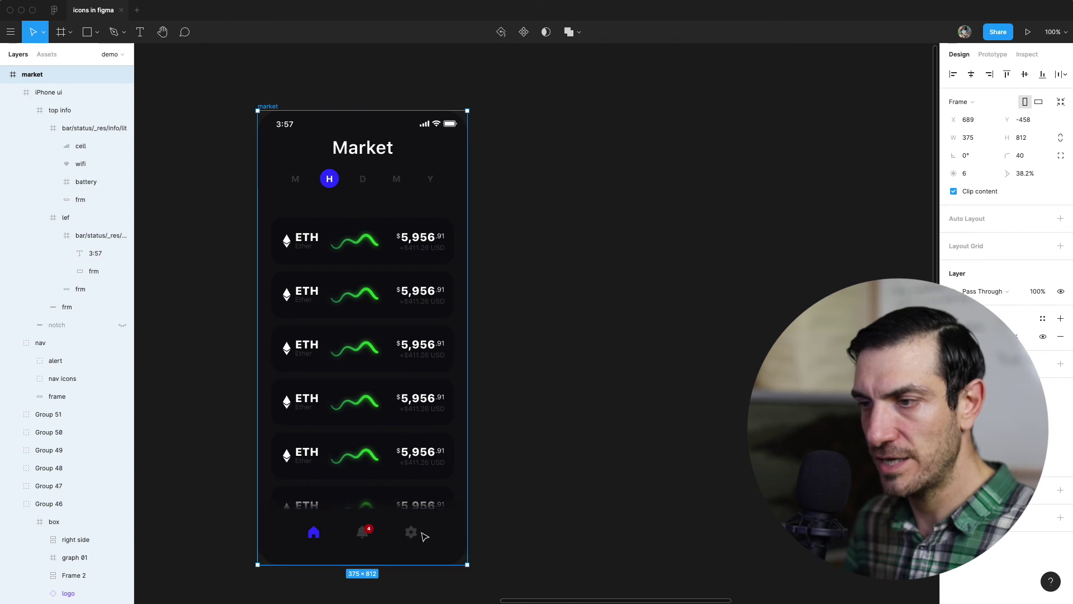
Step: Set the constraints of the nav group to Left & Right horizontally and Bottom vertically
{"action": "left_click", "coordinate": [425, 536]}
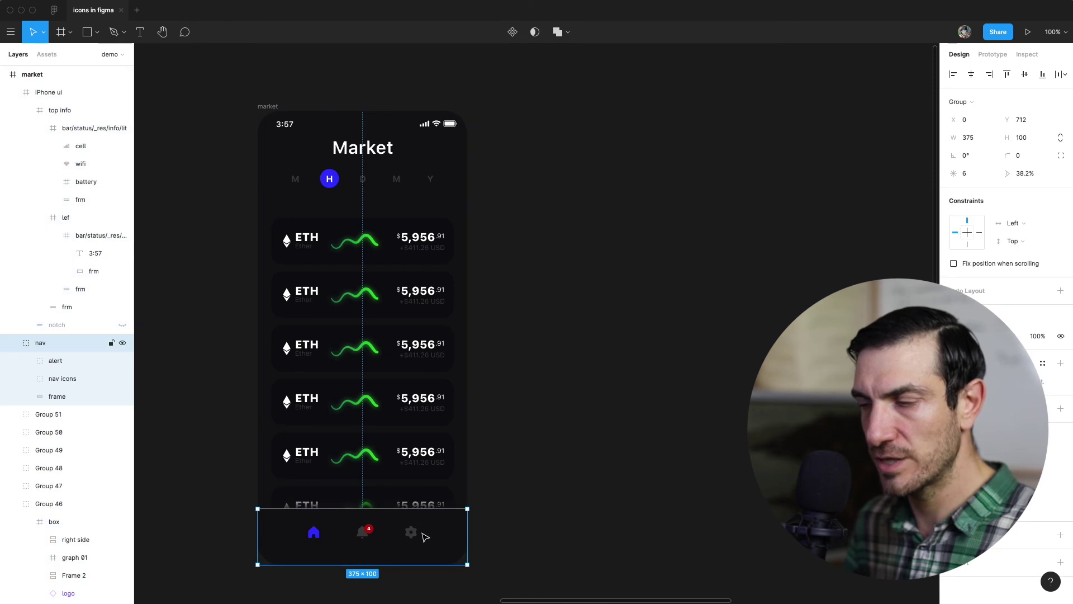
{"action": "left_click", "coordinate": [966, 245]}
{"action": "left_click", "coordinate": [1012, 228]}
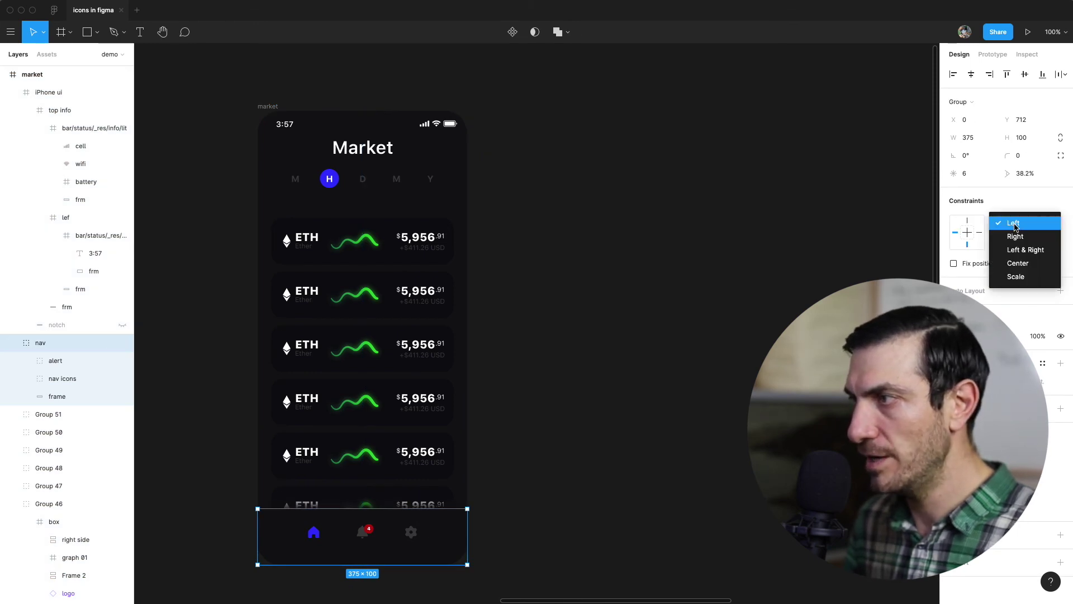
{"action": "left_click", "coordinate": [1027, 250]}
{"action": "key", "text": "Escape"}
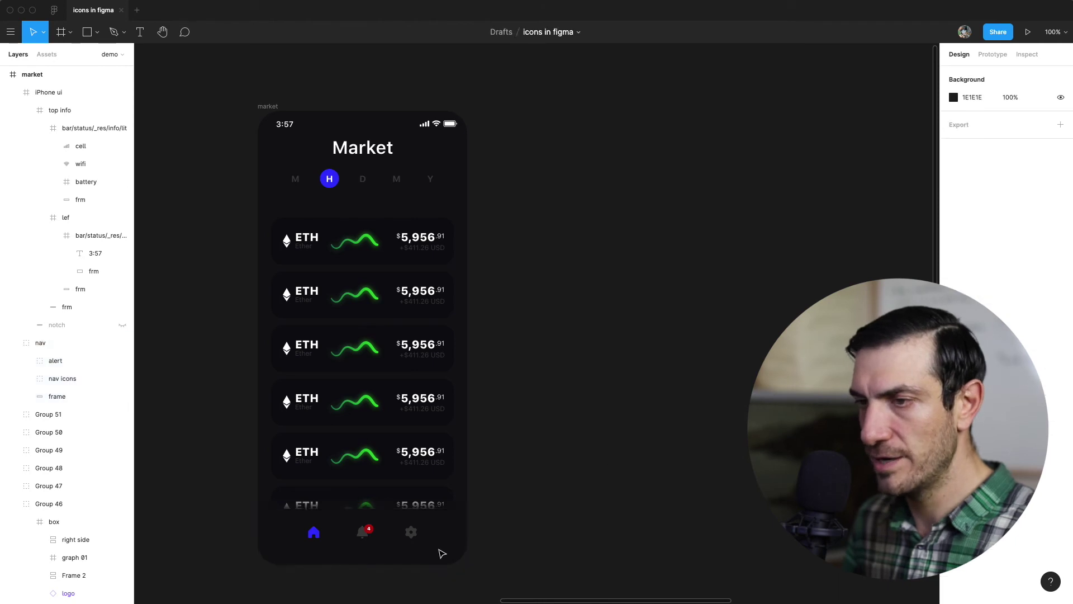
Step: Drill into the nav icons to the home icon, and set the bell icon's constraints to Center horizontally and Bottom vertically
{"action": "double_click", "coordinate": [314, 532]}
{"action": "double_click", "coordinate": [315, 534]}
{"action": "double_click", "coordinate": [314, 532]}
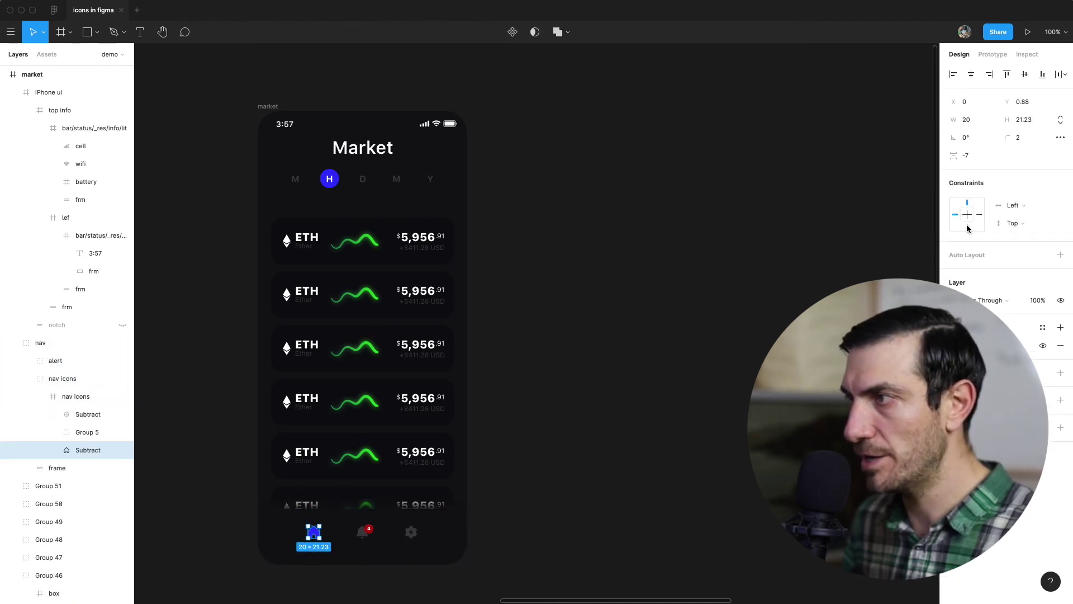
{"action": "left_click", "coordinate": [364, 537]}
{"action": "left_click", "coordinate": [1013, 224]}
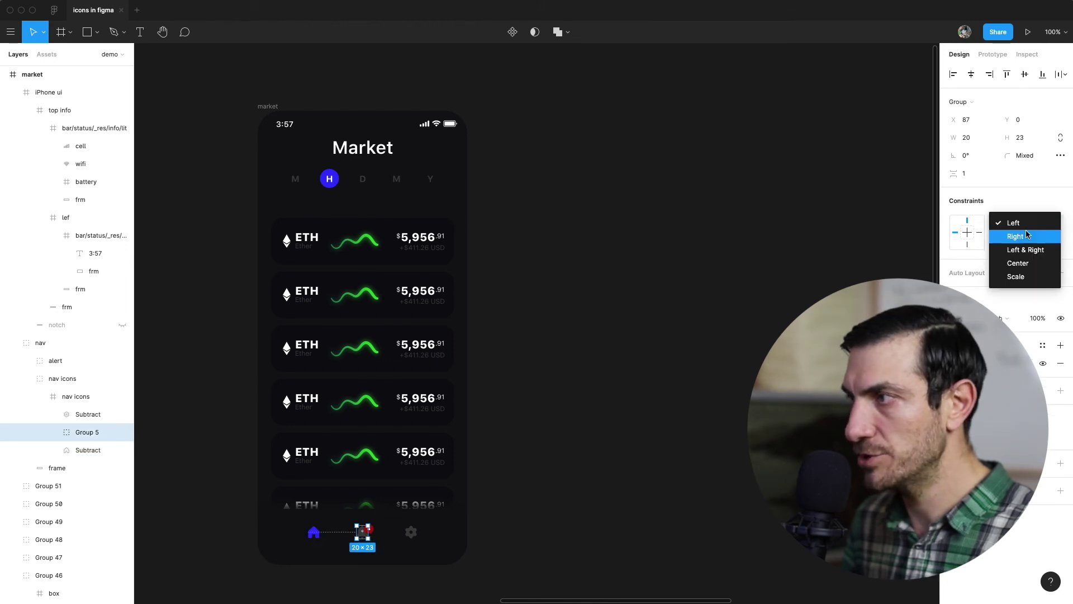
{"action": "left_click", "coordinate": [987, 261]}
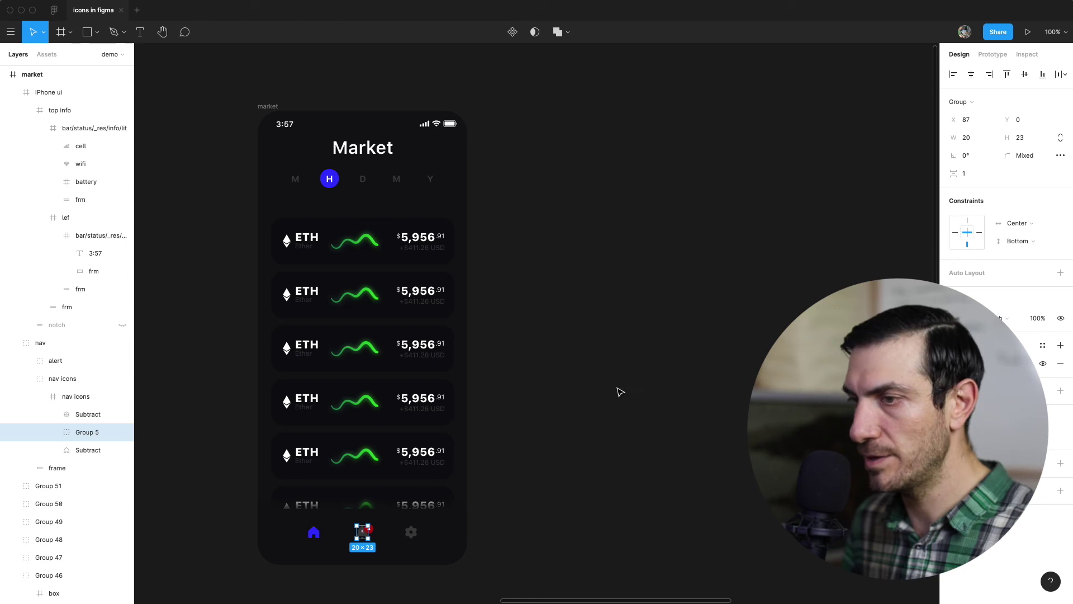
Step: Select the red alert badge on the bell icon and check its constraints
{"action": "left_click", "coordinate": [378, 538]}
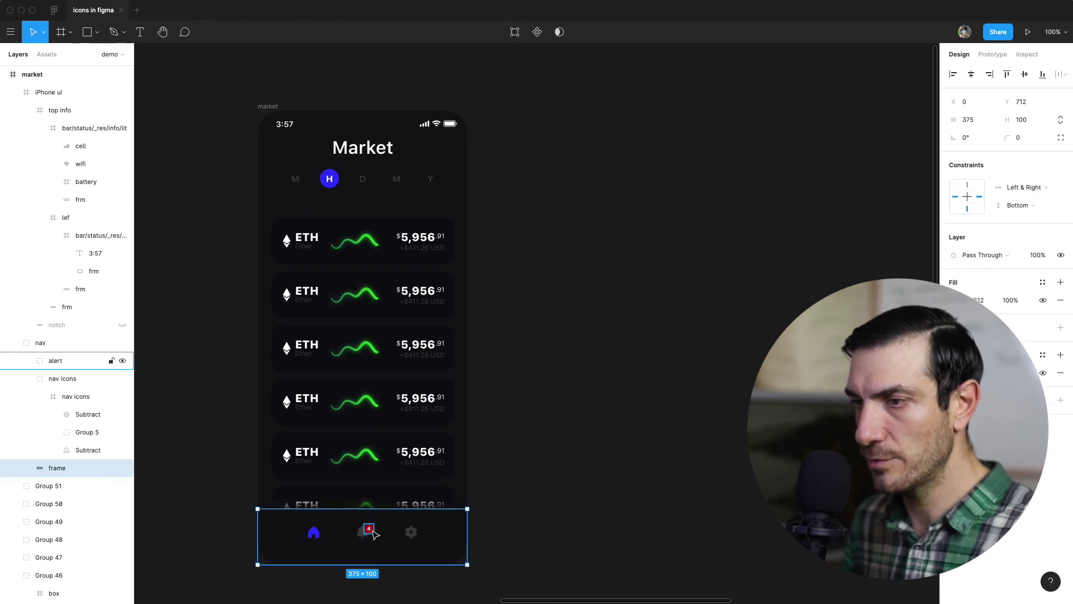
{"action": "left_click", "coordinate": [374, 534]}
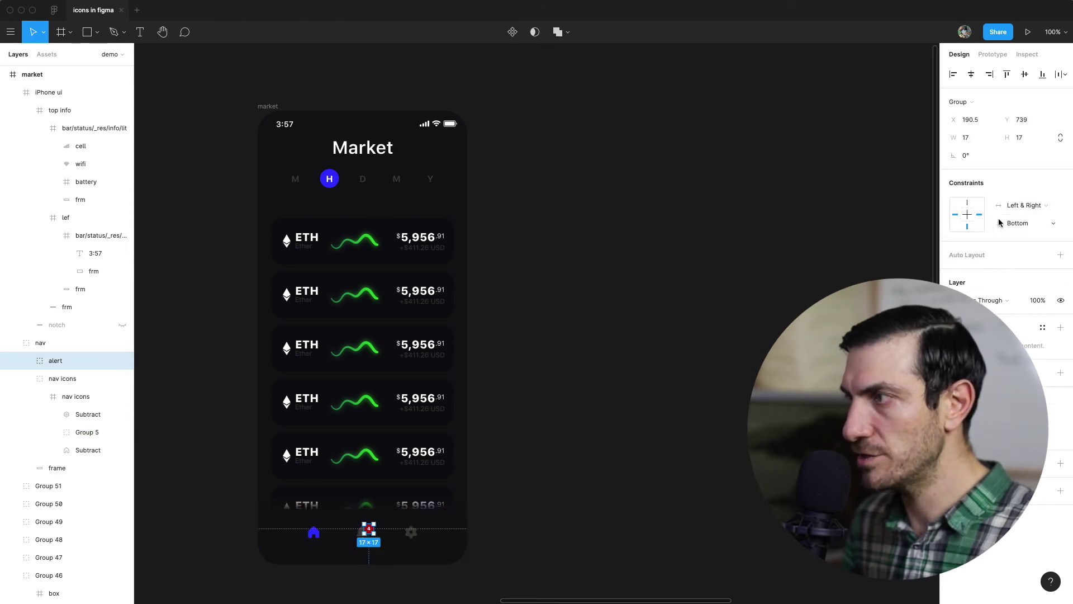
{"action": "left_click", "coordinate": [368, 530]}
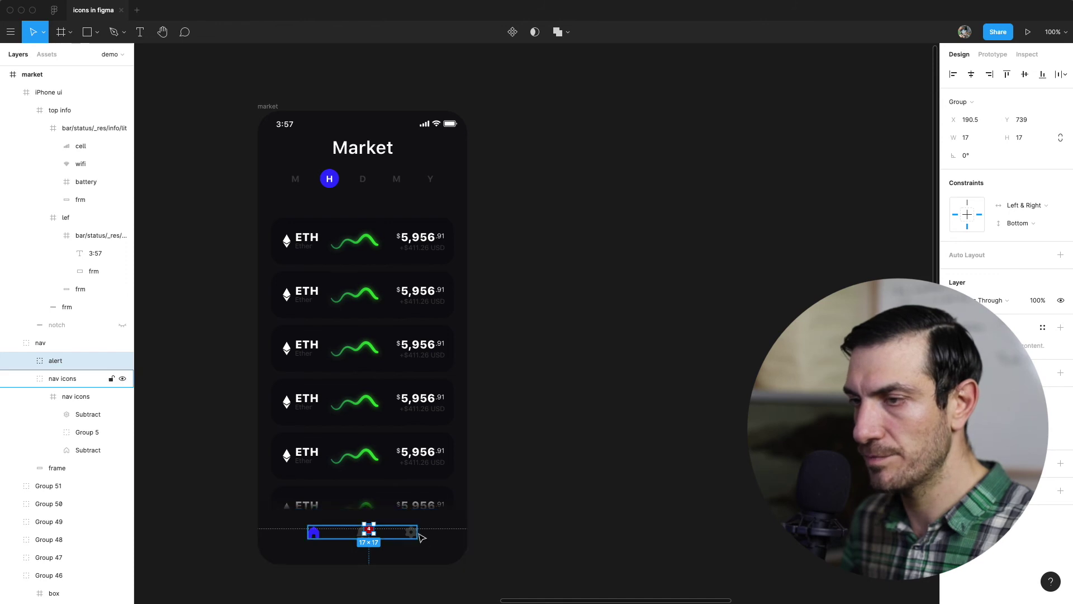
Step: Set the gear icon's constraints to Right horizontally and Bottom vertically
{"action": "left_click", "coordinate": [414, 537]}
{"action": "left_click", "coordinate": [413, 537]}
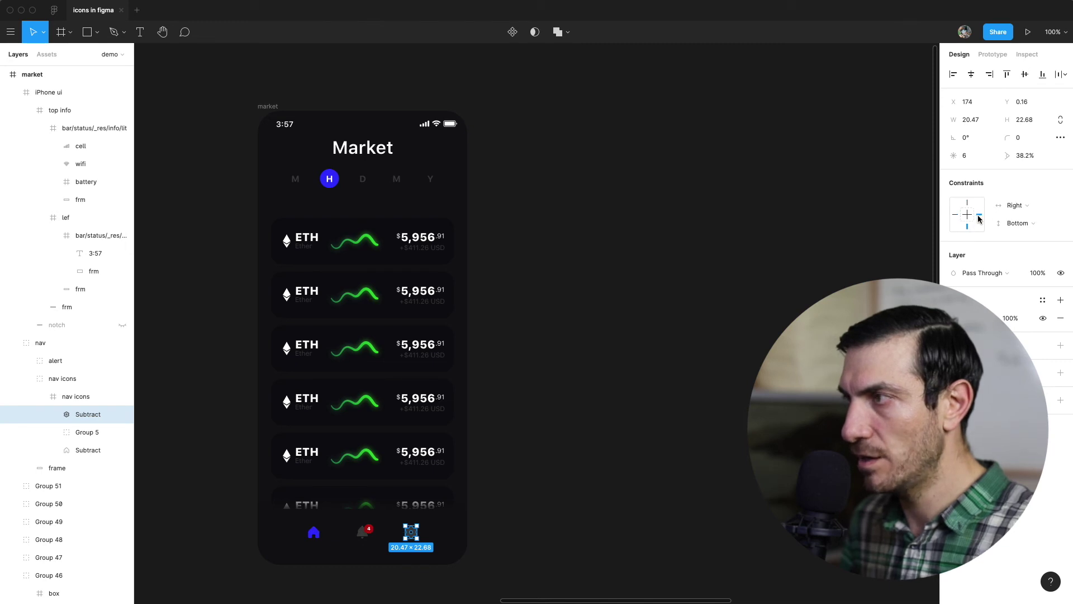
{"action": "left_click", "coordinate": [639, 404]}
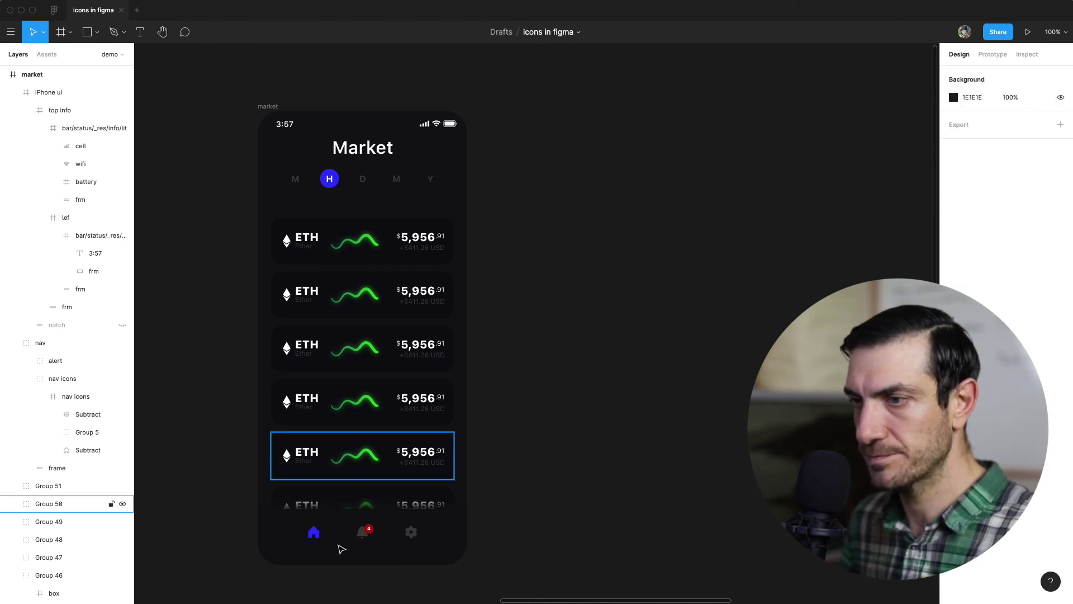
Step: Test-resize the width of the market frame to check the nav icons, and return it to 375 × 812
{"action": "left_click", "coordinate": [281, 108]}
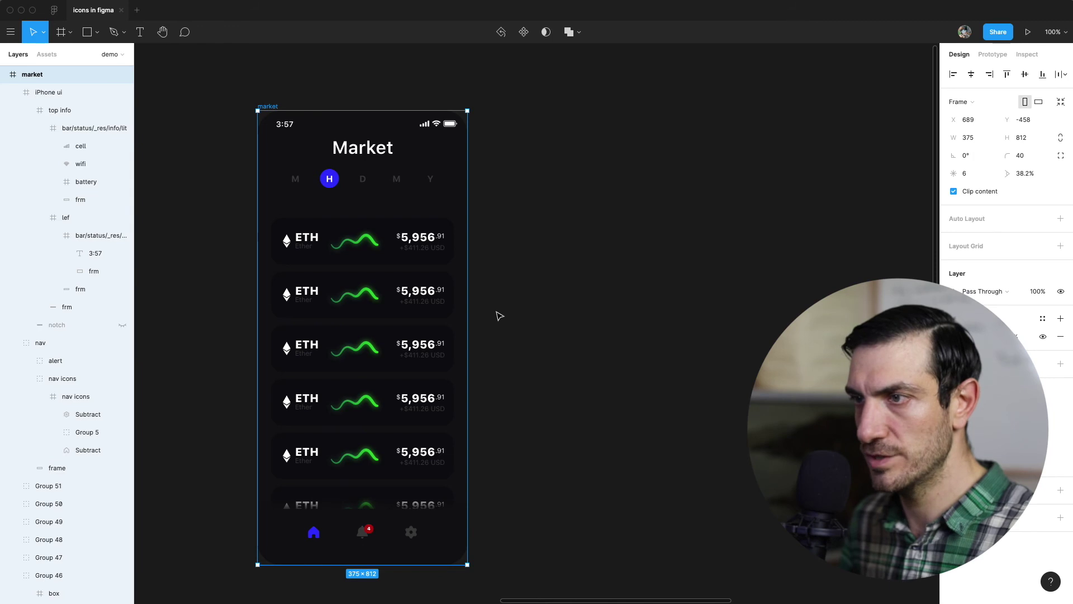
{"action": "mouse_move", "coordinate": [470, 299]}
{"action": "left_mouse_down"}
{"action": "mouse_move", "coordinate": [611, 300]}
{"action": "mouse_move", "coordinate": [467, 299]}
{"action": "left_mouse_up"}
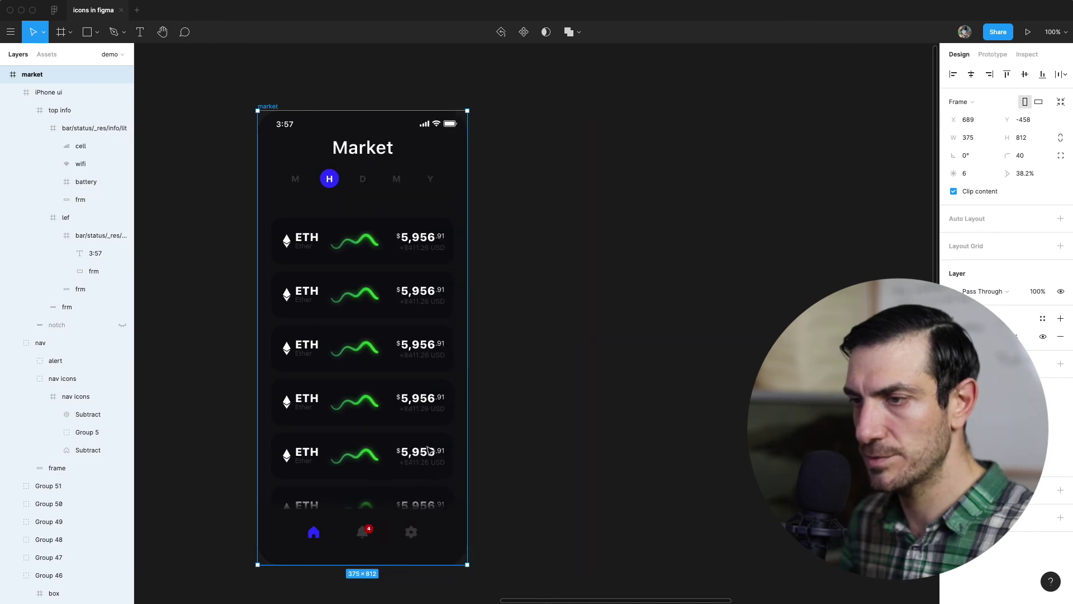
{"action": "left_click", "coordinate": [374, 531]}
{"action": "left_click", "coordinate": [204, 139]}
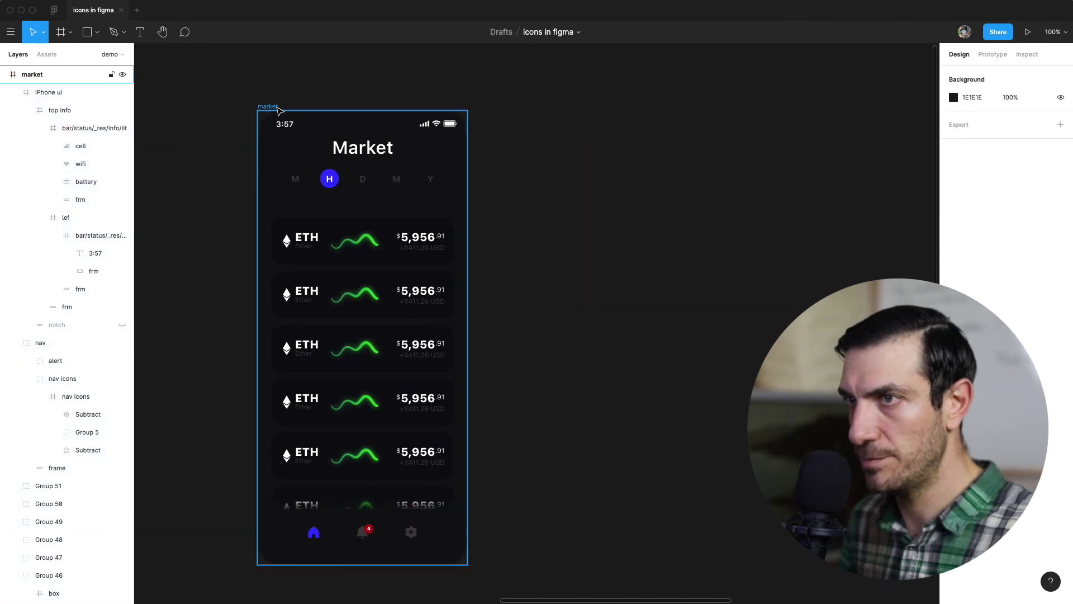
{"action": "left_click", "coordinate": [269, 107]}
{"action": "mouse_move", "coordinate": [467, 412]}
{"action": "left_mouse_down"}
{"action": "mouse_move", "coordinate": [542, 408]}
{"action": "mouse_move", "coordinate": [467, 411]}
{"action": "left_mouse_up"}
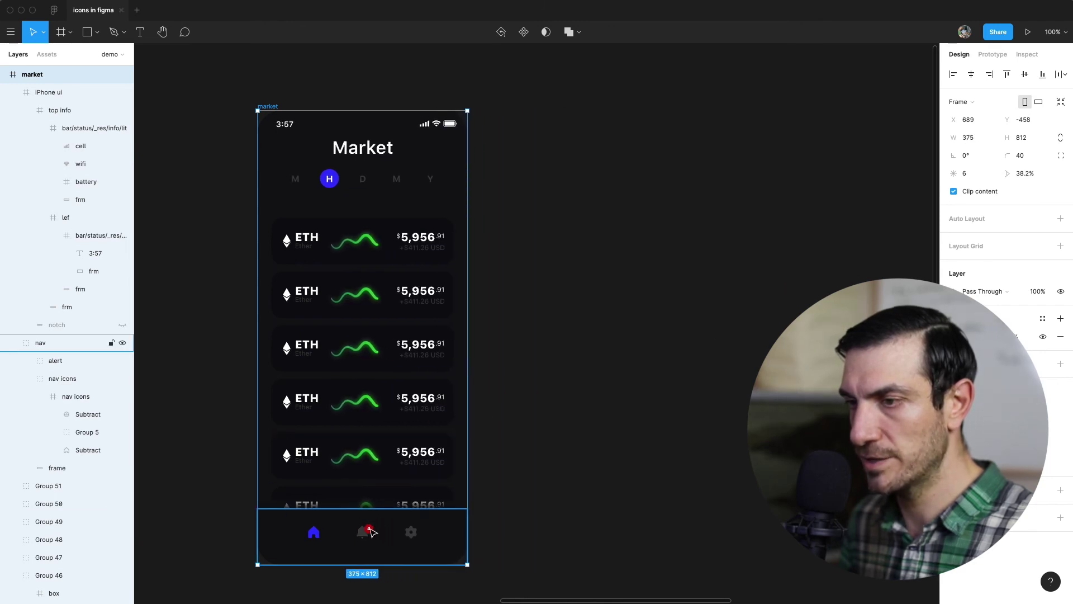
Step: Change the horizontal constraint of the alert badge group to Center
{"action": "double_click", "coordinate": [372, 531]}
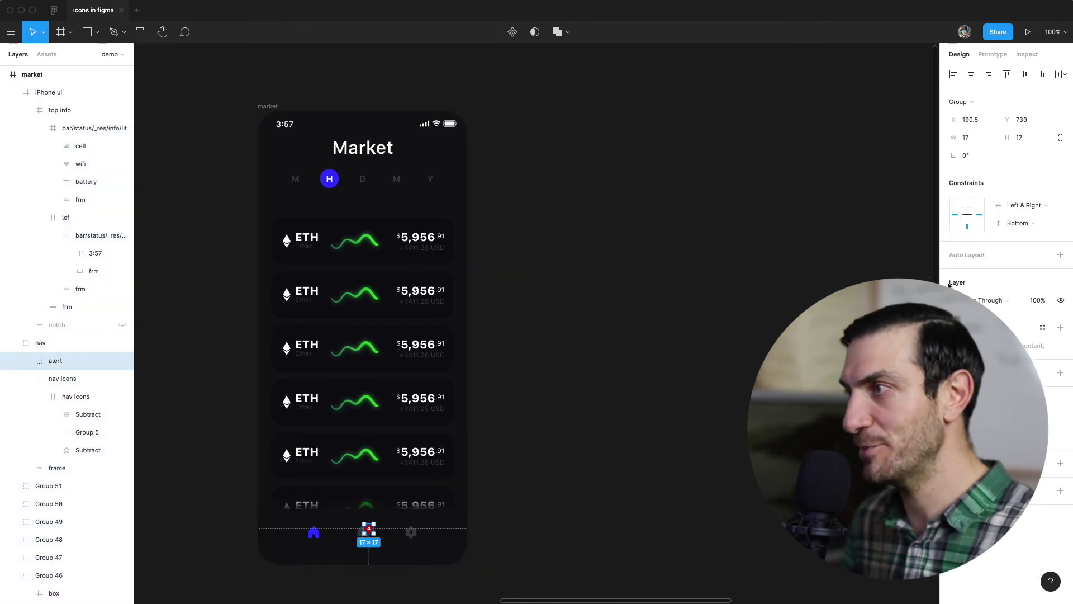
{"action": "left_click", "coordinate": [1027, 213]}
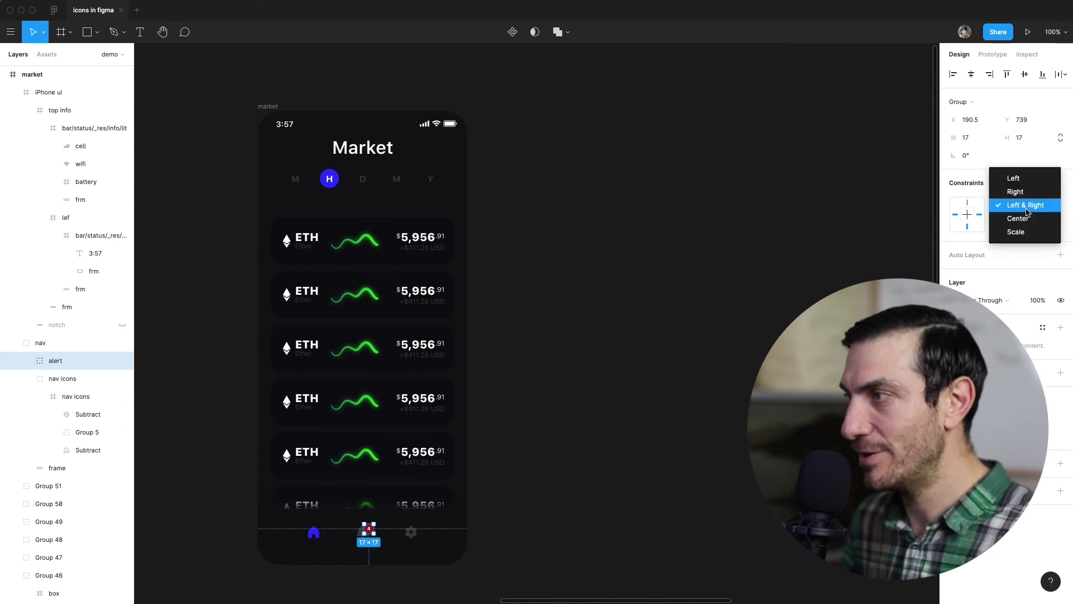
{"action": "left_click", "coordinate": [1033, 218]}
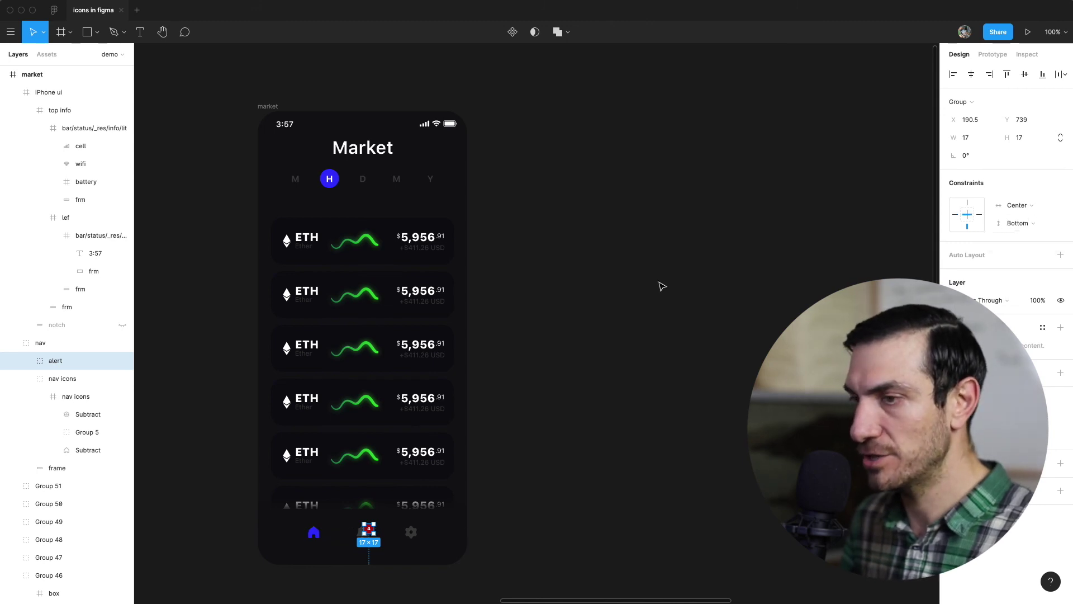
{"action": "left_click", "coordinate": [619, 285]}
Step: Test-resize the market frame again to check the badge against the bell icon, and return it to 375 wide
{"action": "left_click", "coordinate": [270, 106]}
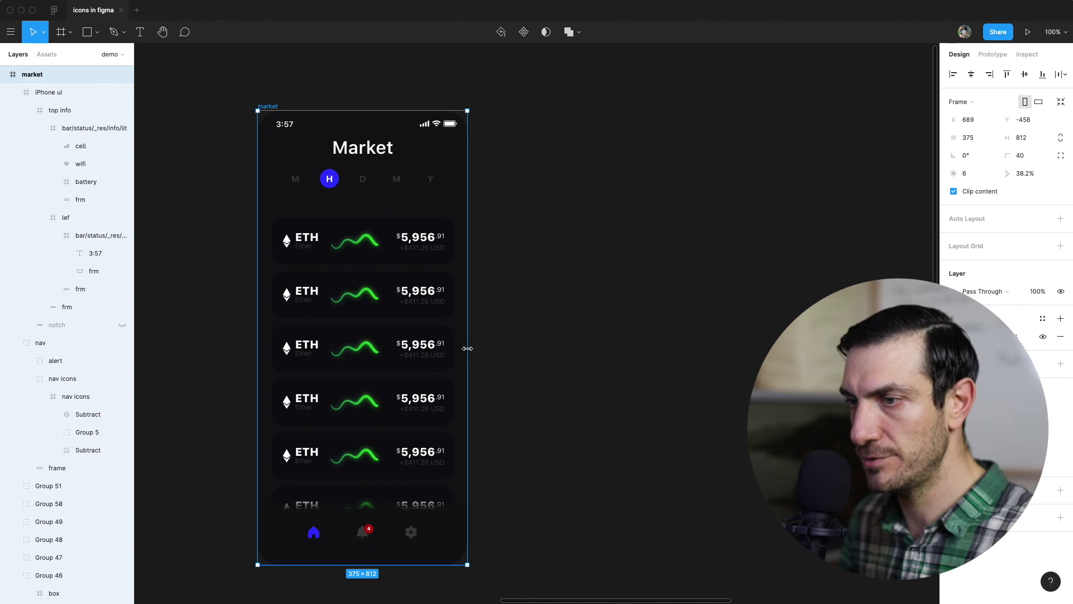
{"action": "mouse_move", "coordinate": [468, 348]}
{"action": "left_mouse_down"}
{"action": "mouse_move", "coordinate": [594, 355]}
{"action": "mouse_move", "coordinate": [465, 358]}
{"action": "left_mouse_up"}
{"action": "left_click", "coordinate": [518, 364]}
{"action": "left_click_drag", "start_coordinate": [549, 390], "coordinate": [575, 363]}
Step: Duplicate the market frame to the right of the original and enlarge the copy to 481 × 867
{"action": "left_click", "coordinate": [296, 88]}
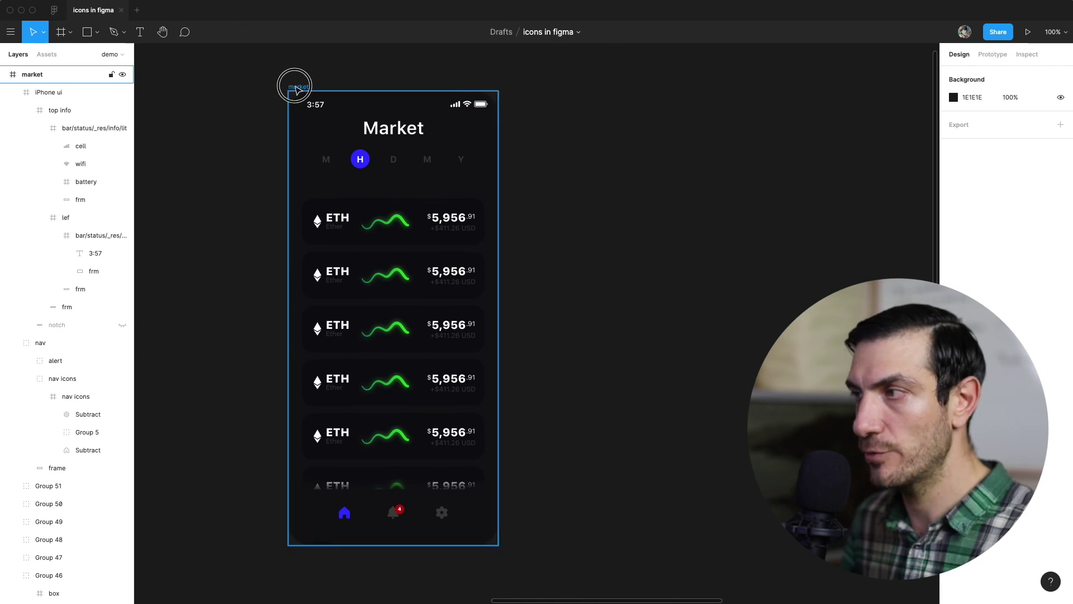
{"action": "left_click_drag", "start_coordinate": [299, 89], "coordinate": [531, 89]}
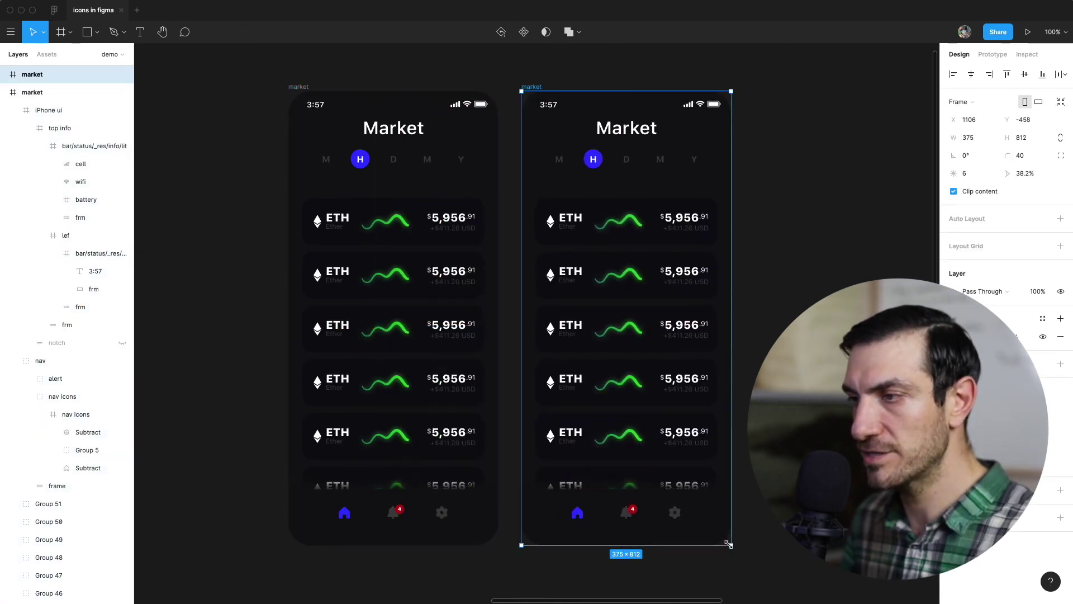
{"action": "left_click_drag", "start_coordinate": [729, 545], "coordinate": [790, 576]}
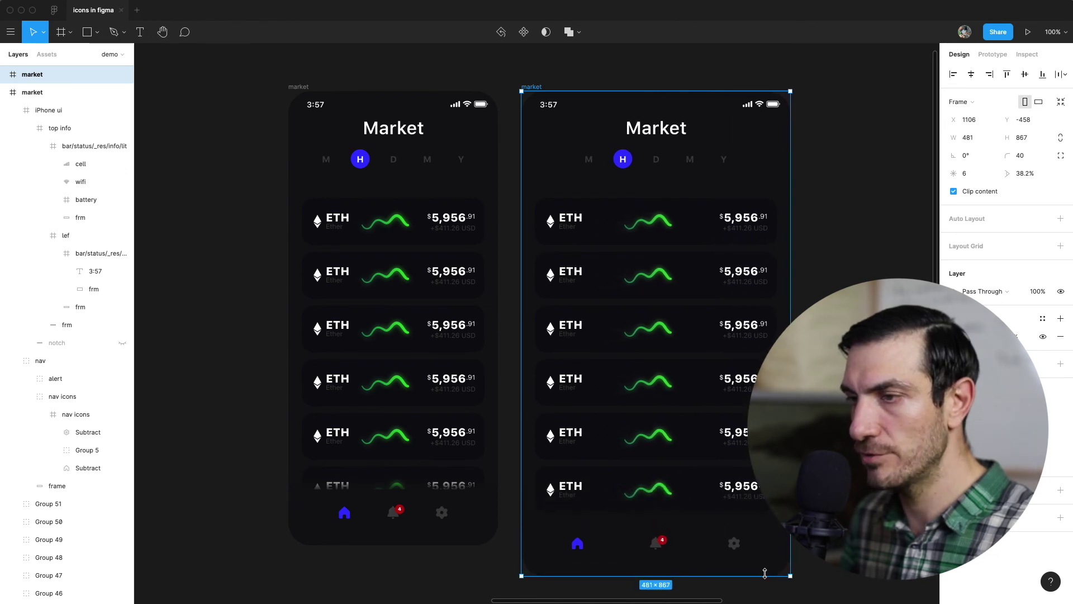
Step: Duplicate the original market frame to its left and shrink the copy to 353 × 734
{"action": "left_click", "coordinate": [452, 559]}
{"action": "scroll", "coordinate": [353, 77], "scroll_direction": "left", "scroll_amount": 5}
{"action": "left_click", "coordinate": [446, 87]}
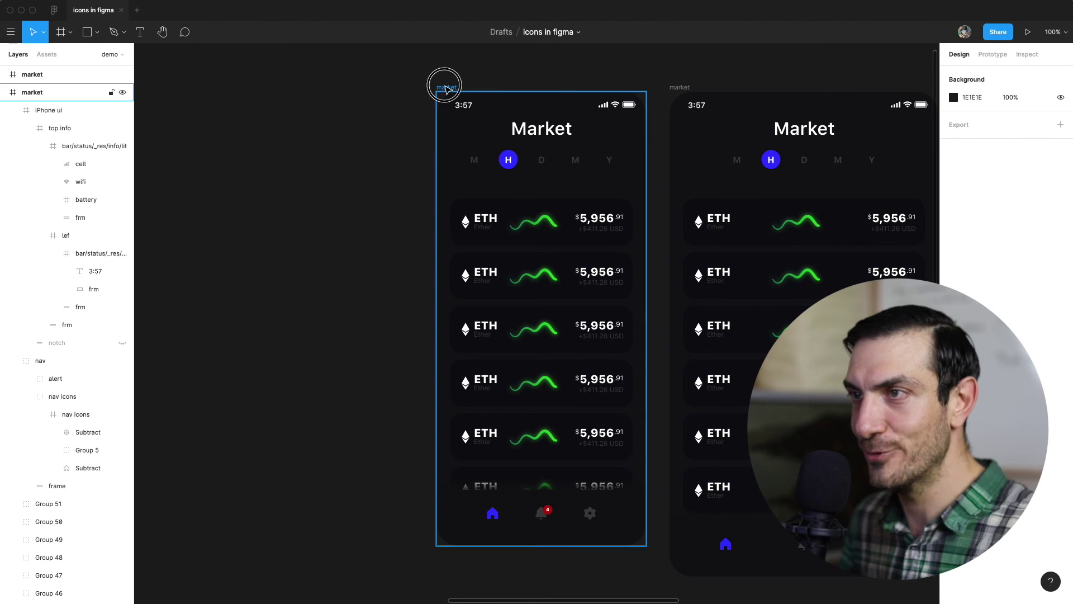
{"action": "left_click_drag", "start_coordinate": [446, 87], "coordinate": [214, 89]}
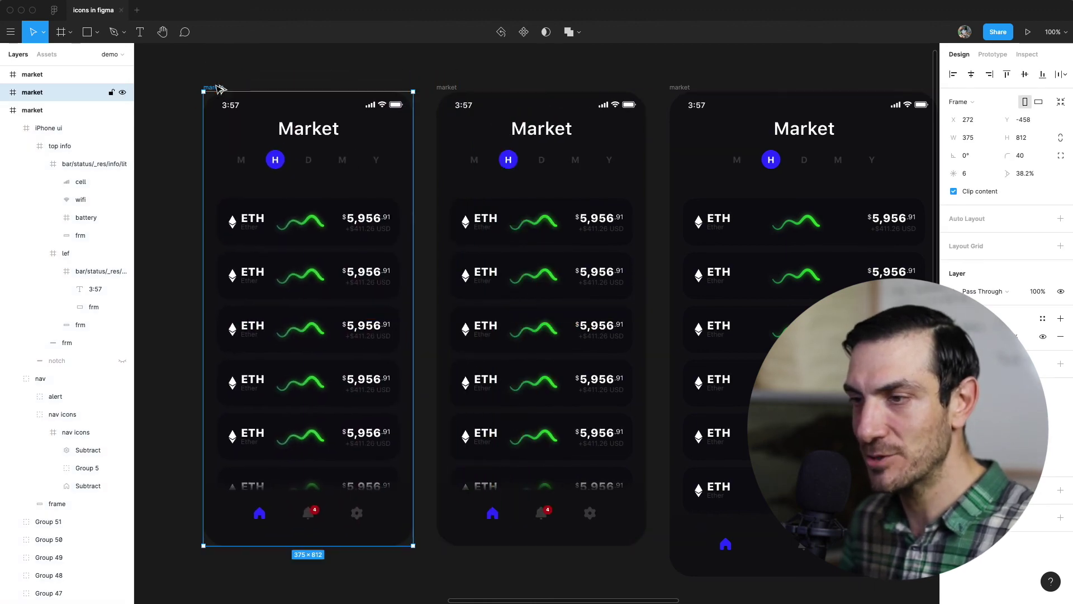
{"action": "left_click", "coordinate": [412, 545]}
{"action": "left_click_drag", "start_coordinate": [413, 545], "coordinate": [400, 502]}
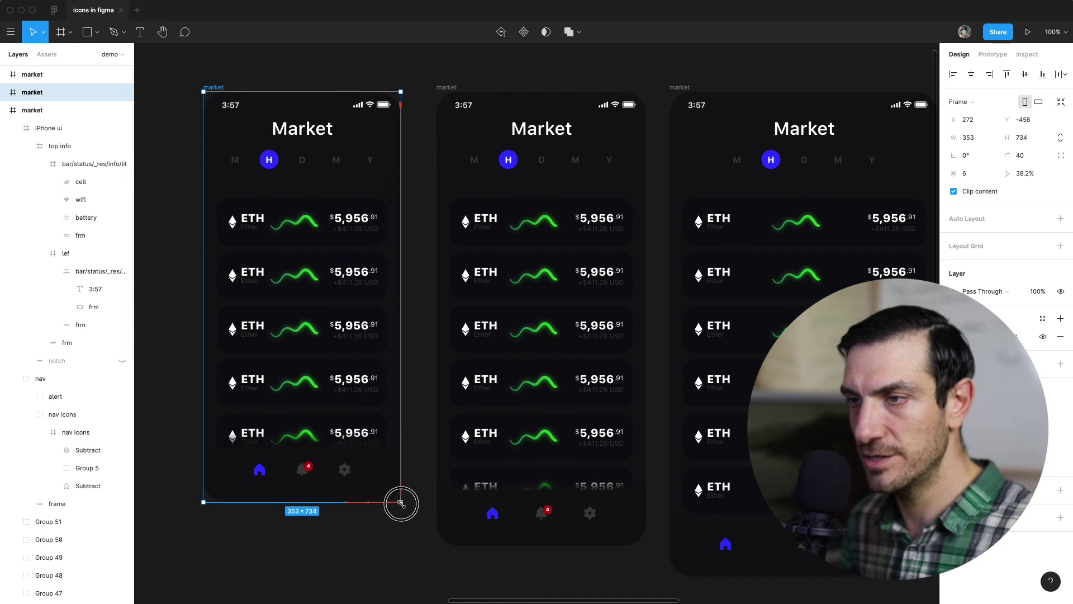
Step: Move the enlarged market copy farther right, and place another copy of the original in the gap, resized to 345 × 794
{"action": "left_click", "coordinate": [399, 552]}
{"action": "left_click_drag", "start_coordinate": [399, 552], "coordinate": [263, 548]}
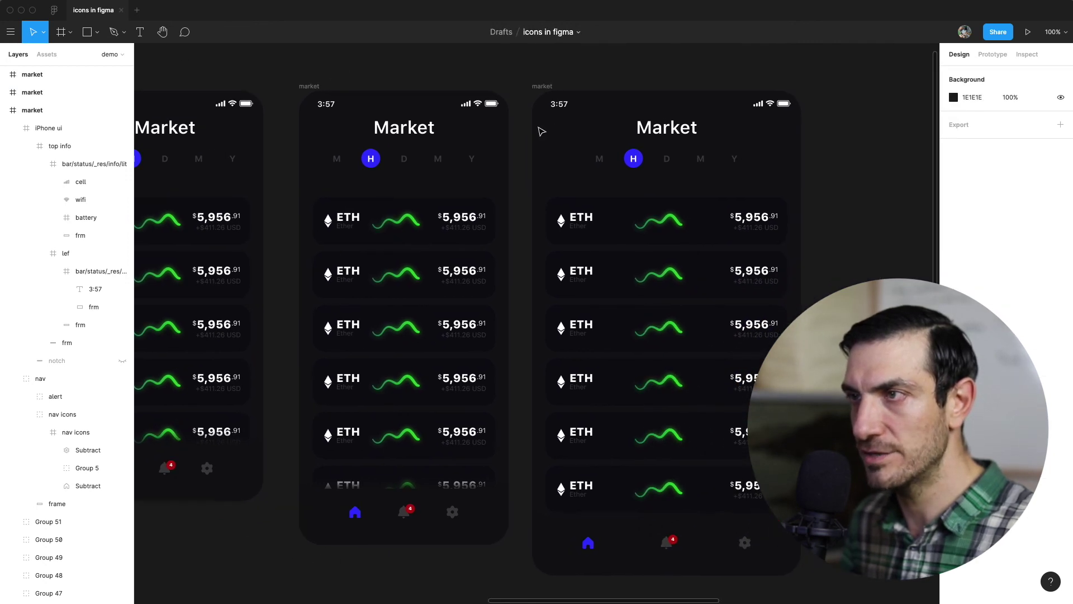
{"action": "left_click", "coordinate": [542, 87]}
{"action": "left_click_drag", "start_coordinate": [542, 87], "coordinate": [754, 90]}
{"action": "left_click_drag", "start_coordinate": [302, 86], "coordinate": [533, 92]}
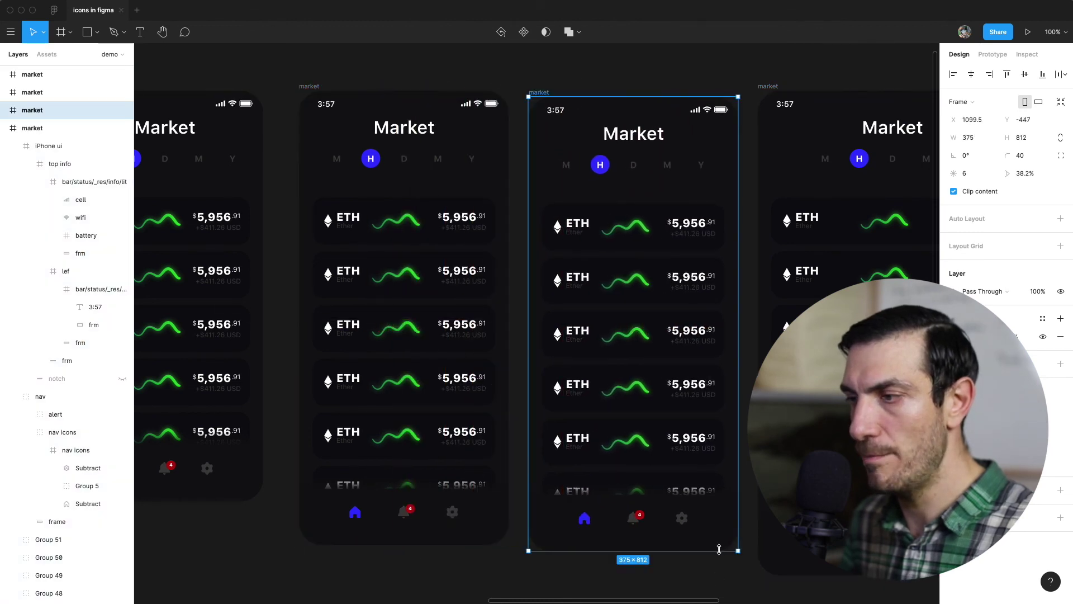
{"action": "left_click_drag", "start_coordinate": [736, 550], "coordinate": [716, 548]}
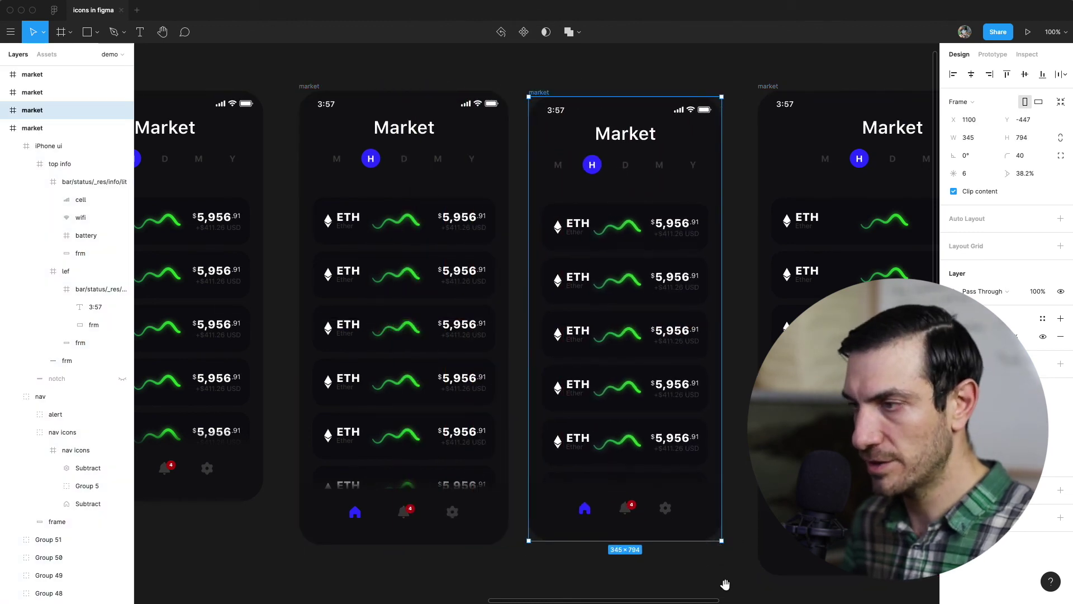
Step: Reposition the empty iPhone 11 Pro Max frame and copy the BTC-to-LINK card list from the neighbouring market frame into its upper part
{"action": "left_click_drag", "start_coordinate": [643, 547], "coordinate": [371, 503]}
{"action": "left_click_drag", "start_coordinate": [607, 498], "coordinate": [344, 456]}
{"action": "left_click_drag", "start_coordinate": [661, 391], "coordinate": [350, 482]}
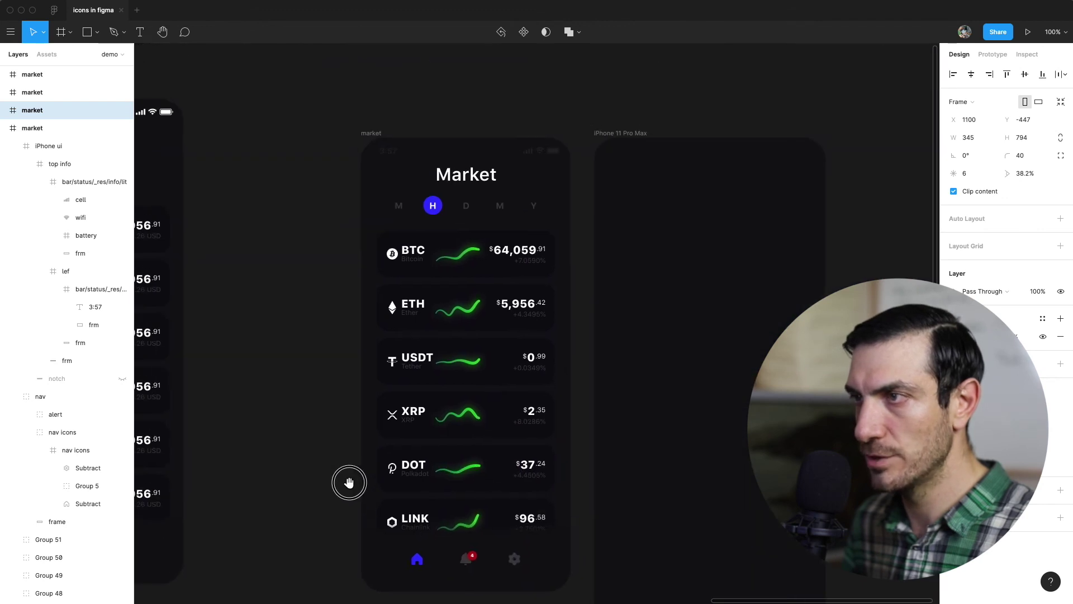
{"action": "left_click_drag", "start_coordinate": [626, 133], "coordinate": [637, 86]}
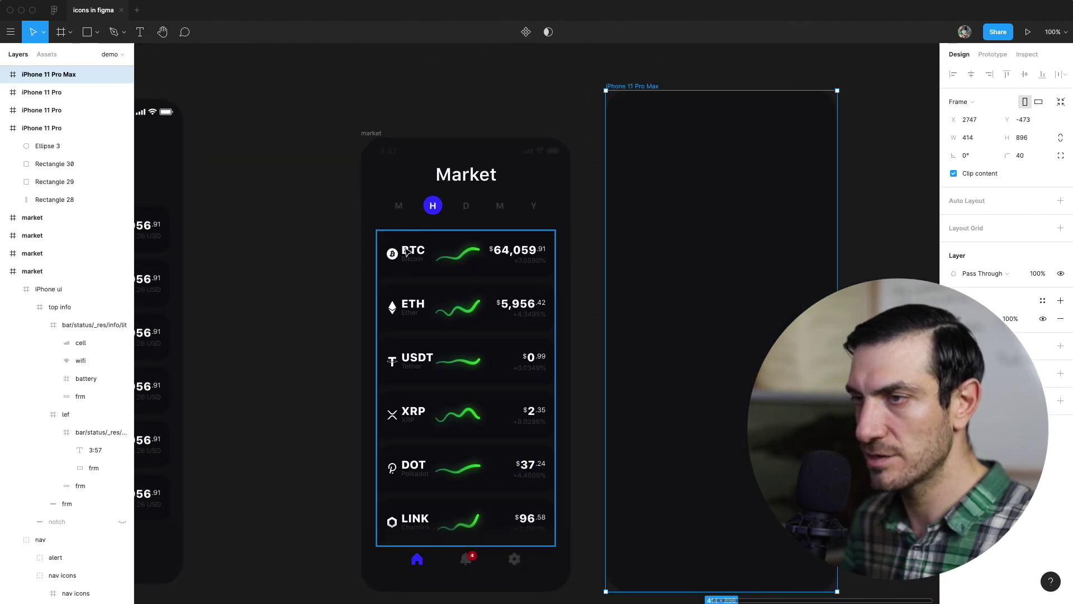
{"action": "left_click_drag", "start_coordinate": [406, 251], "coordinate": [685, 291]}
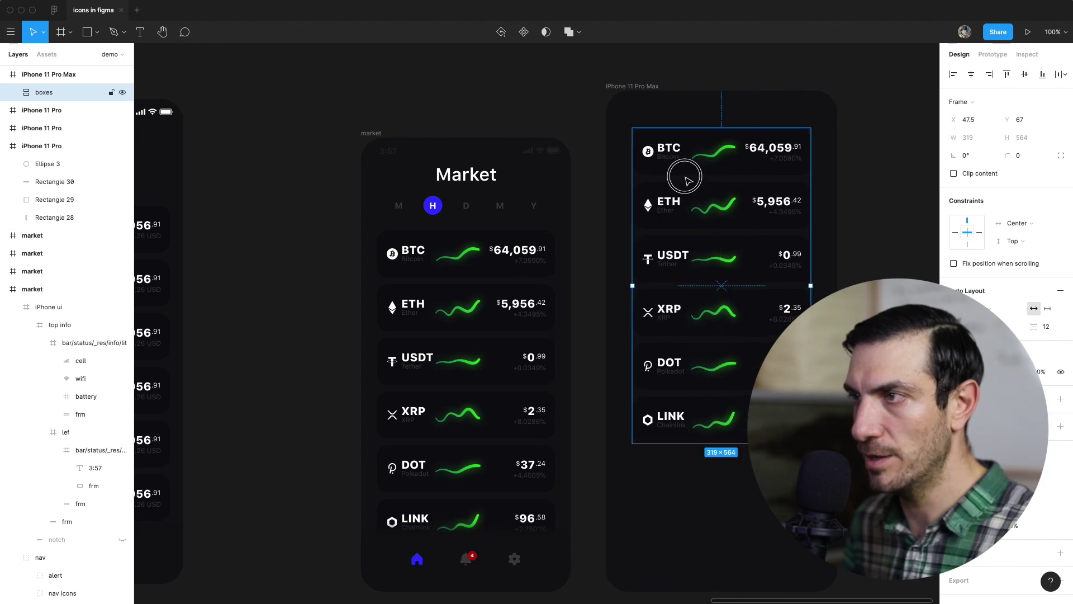
{"action": "mouse_move", "coordinate": [689, 180]}
{"action": "left_mouse_down"}
{"action": "mouse_move", "coordinate": [669, 149]}
{"action": "mouse_move", "coordinate": [689, 175]}
{"action": "left_mouse_up"}
Step: Resize the enlarged market copy at the far right of the ETH mockups to 378 × 845
{"action": "left_click_drag", "start_coordinate": [275, 260], "coordinate": [652, 264]}
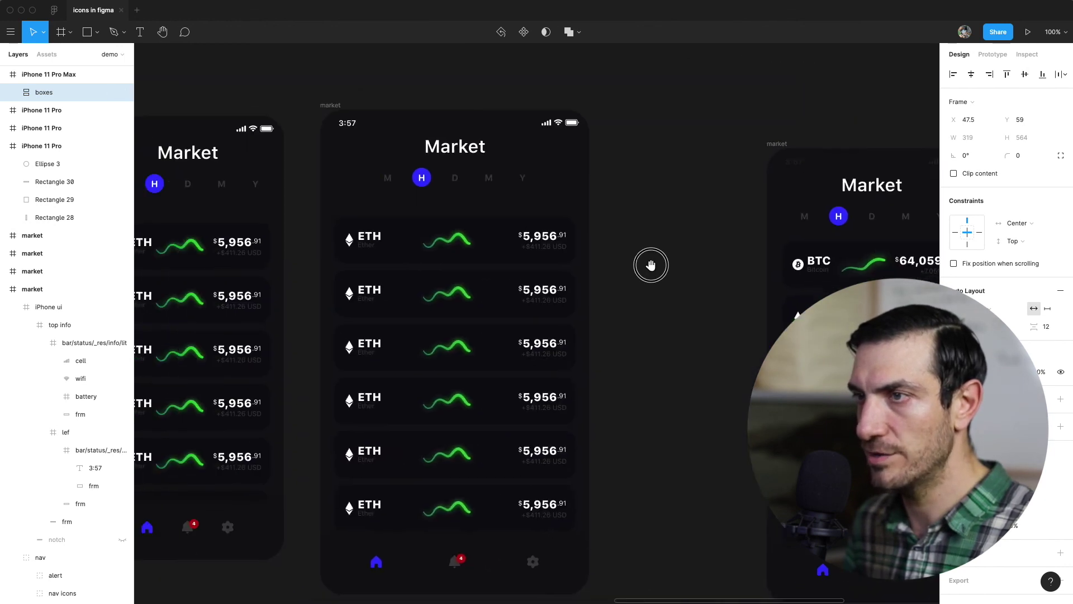
{"action": "scroll", "coordinate": [652, 264], "scroll_direction": "left", "scroll_amount": 5}
{"action": "left_click", "coordinate": [488, 91]}
{"action": "left_click_drag", "start_coordinate": [400, 566], "coordinate": [520, 552]}
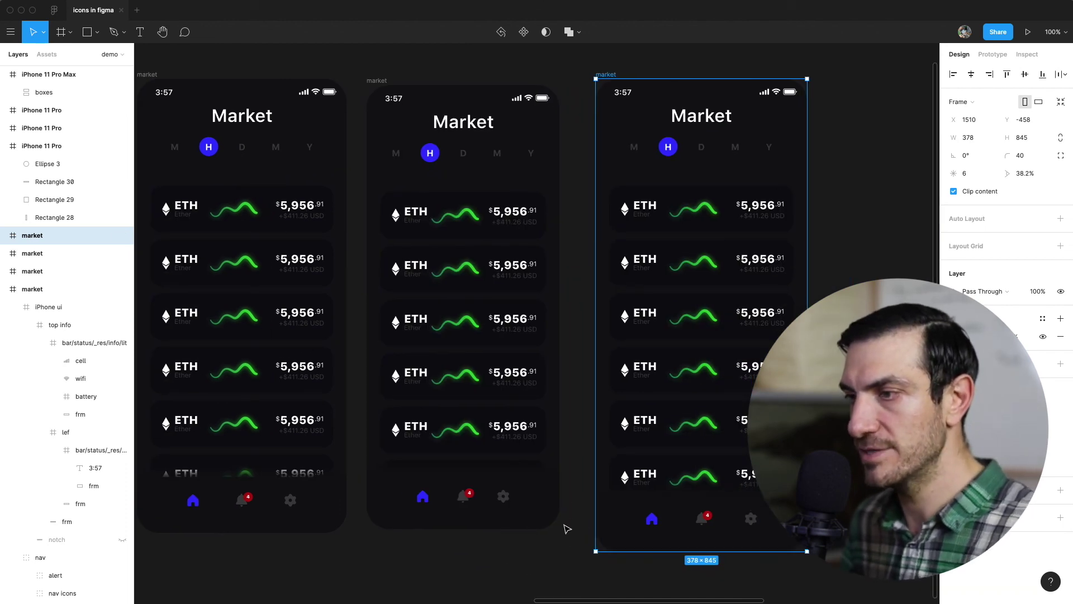
{"action": "left_click_drag", "start_coordinate": [556, 528], "coordinate": [683, 527]}
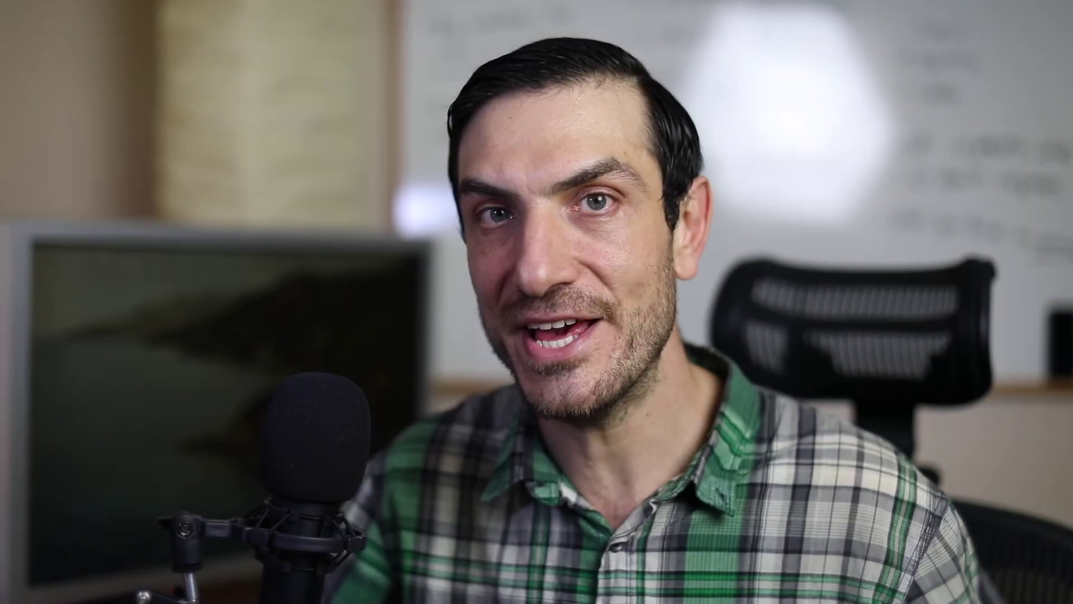